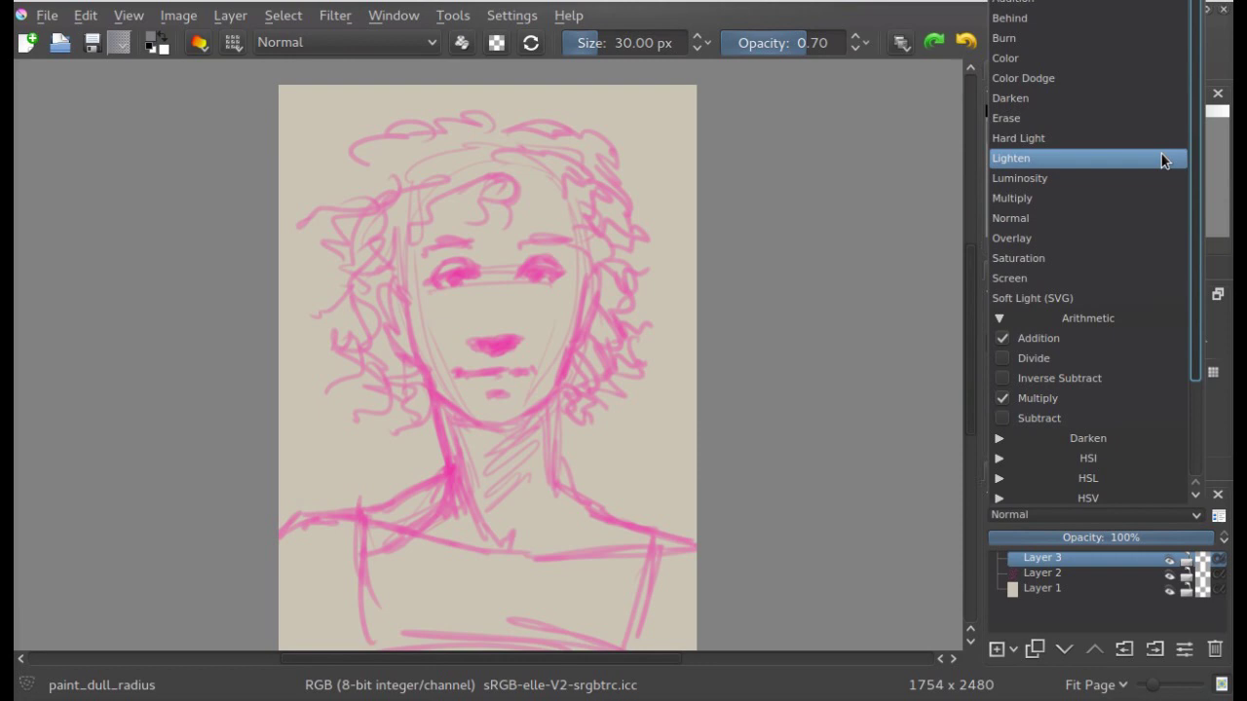
- Set Layer 3 to Color blend mode, fill it with the foreground colour, then delete it
{"action": "left_click", "coordinate": [1009, 56]}
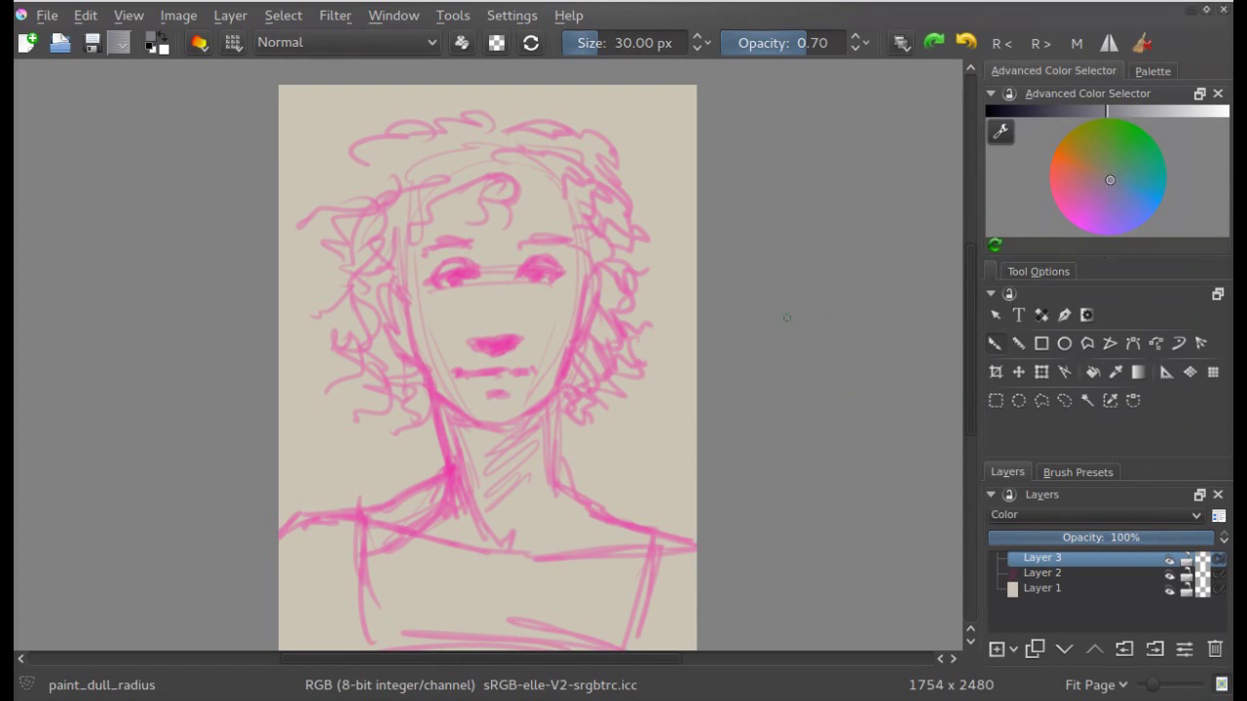
{"action": "left_click", "coordinate": [86, 17]}
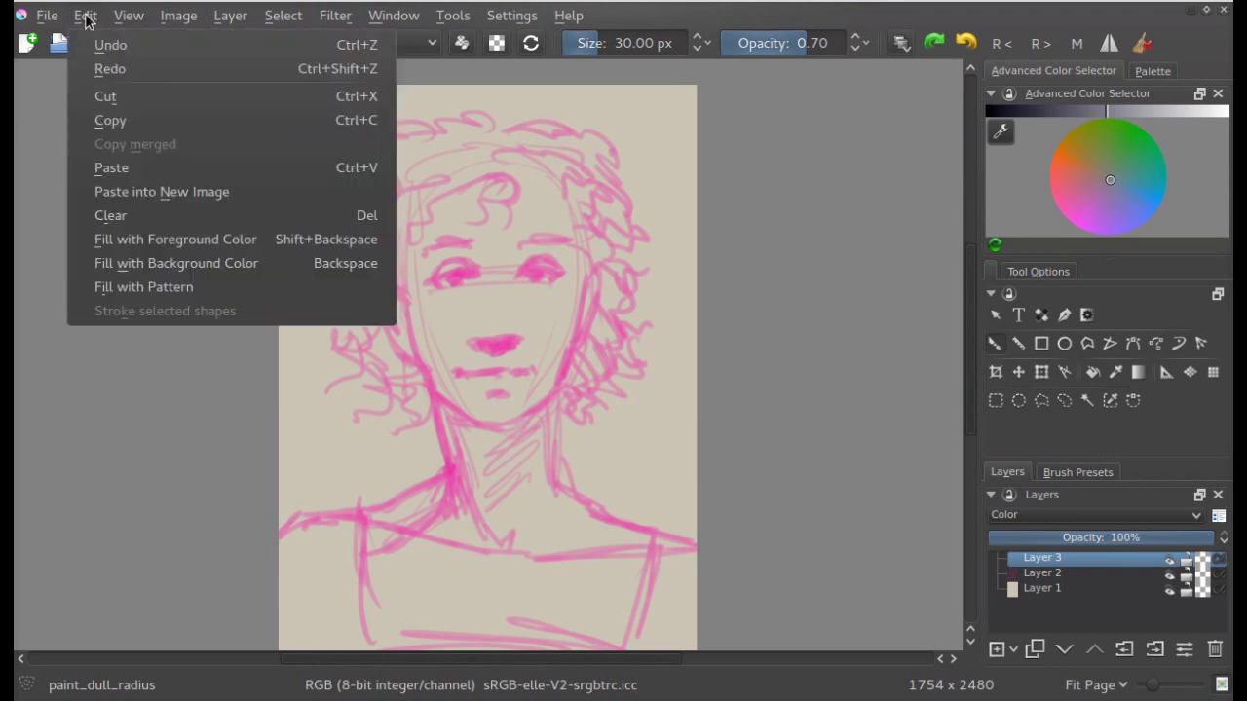
{"action": "left_click", "coordinate": [146, 241]}
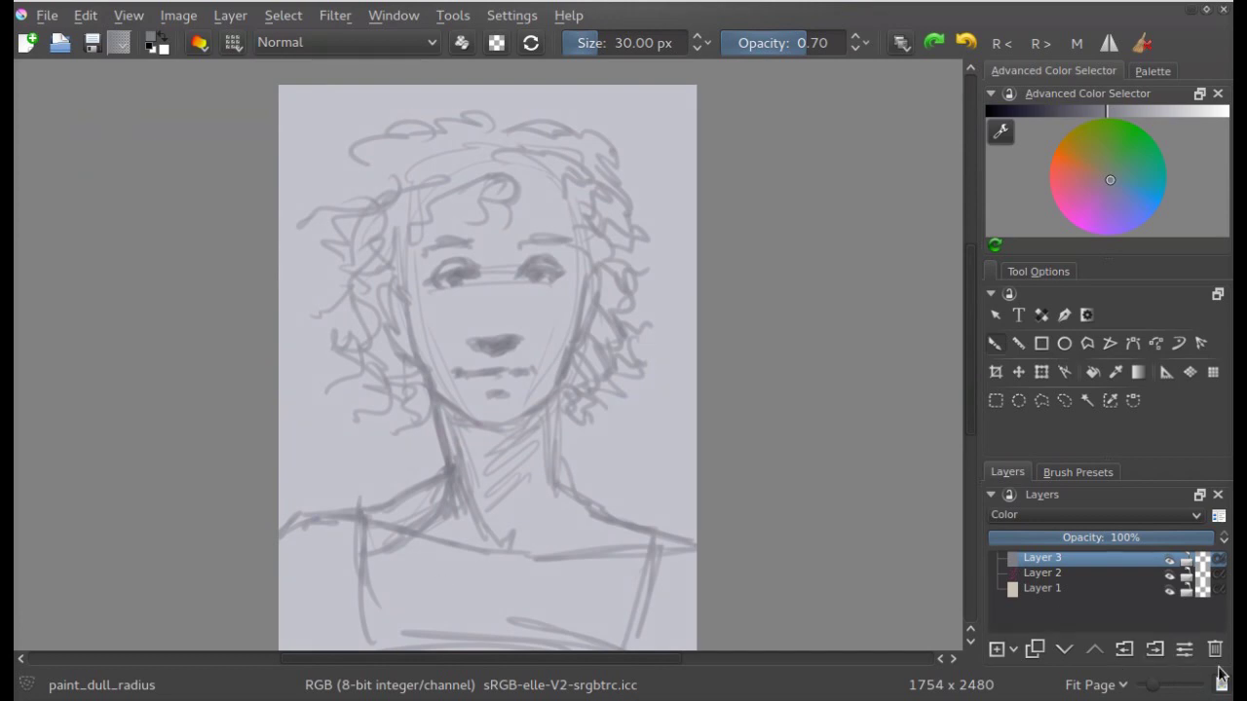
{"action": "left_click", "coordinate": [1214, 649]}
- Add a Desaturate filter layer using Luminosity (BT.709) above Layer 2
{"action": "left_click", "coordinate": [1022, 557]}
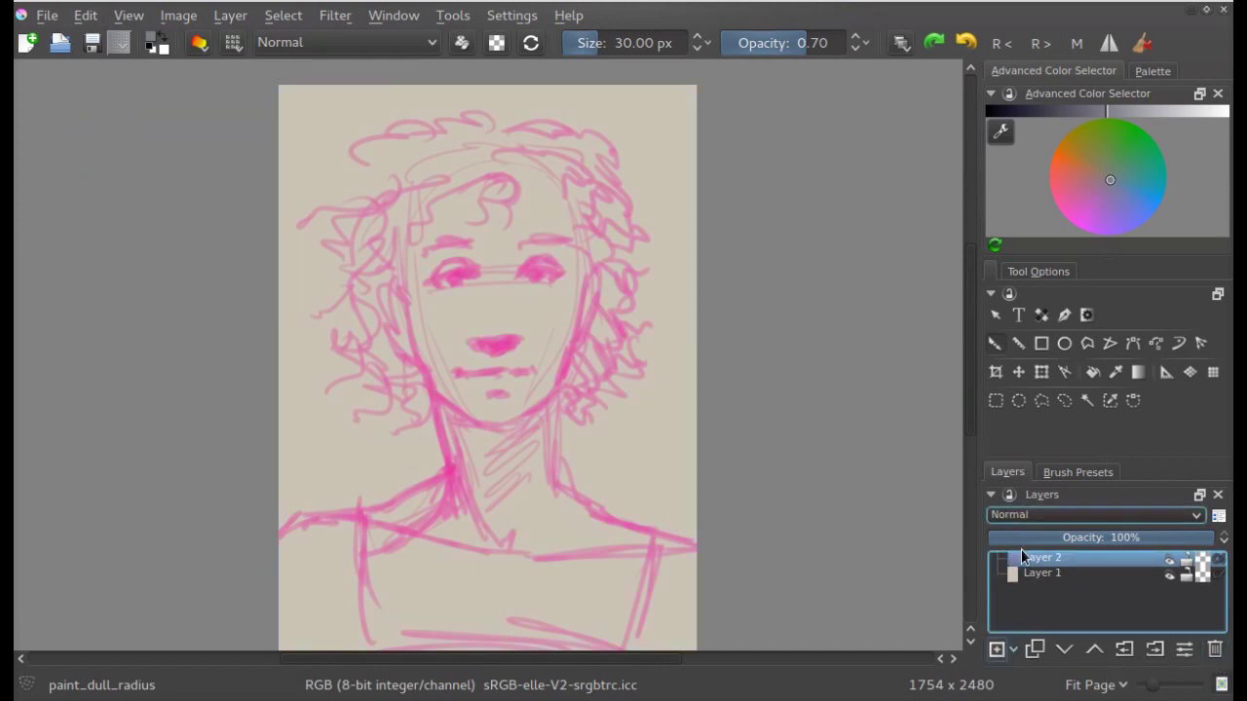
{"action": "left_click", "coordinate": [1014, 650]}
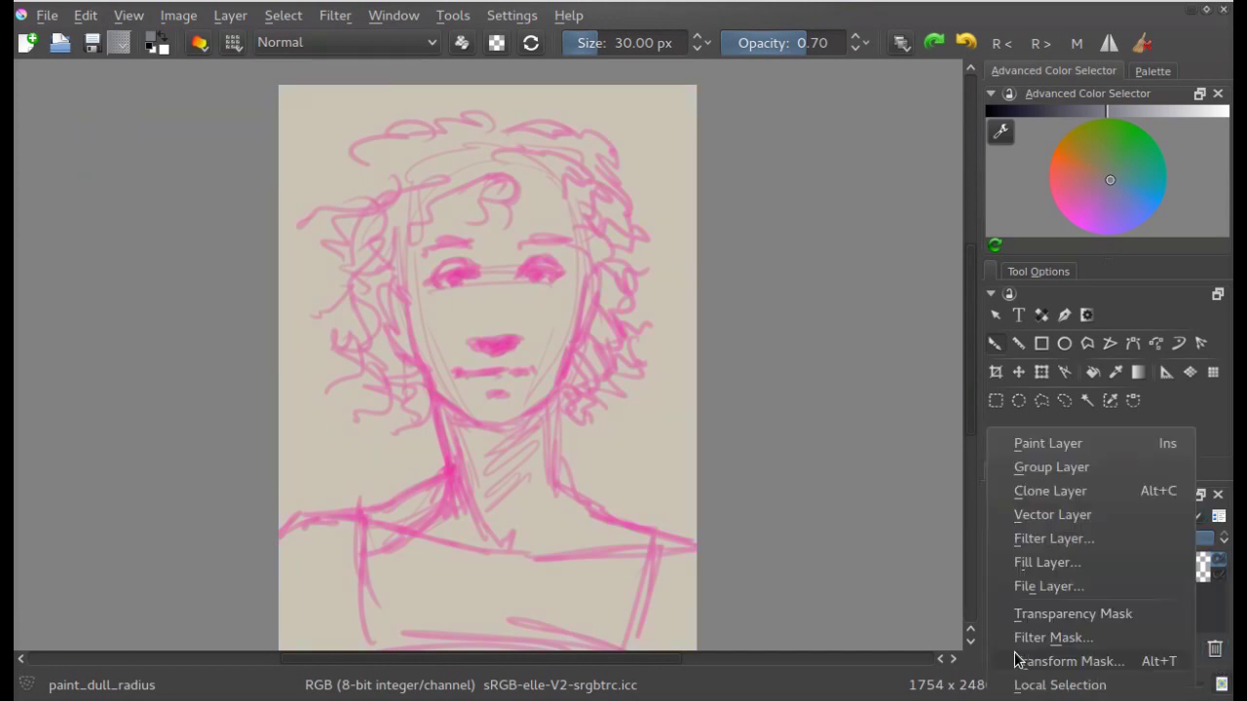
{"action": "left_click", "coordinate": [1022, 538]}
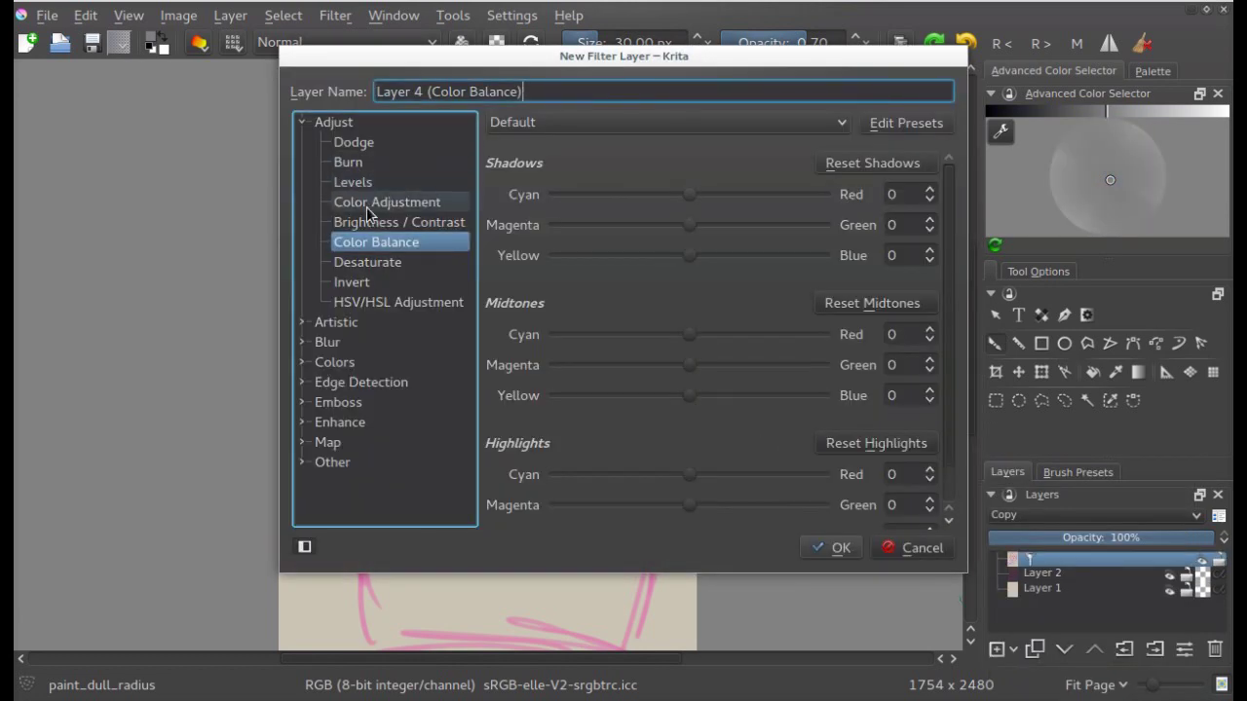
{"action": "left_click", "coordinate": [367, 262]}
{"action": "left_click", "coordinate": [536, 217]}
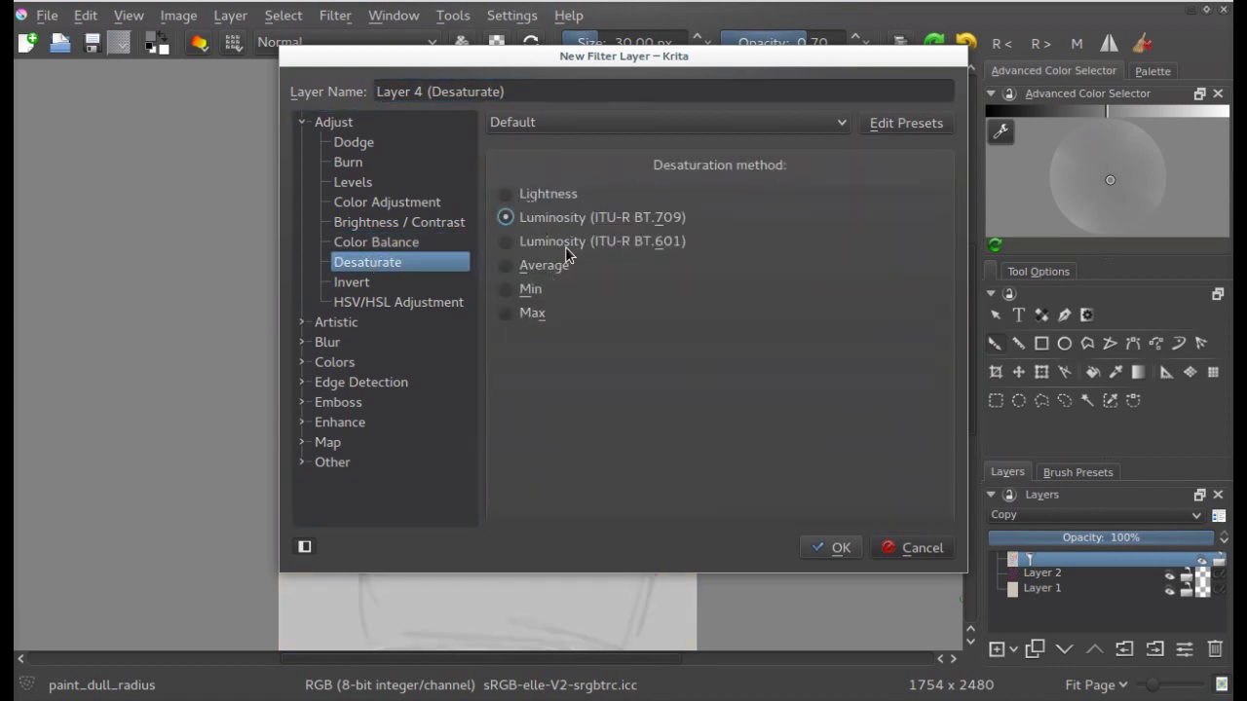
{"action": "left_click", "coordinate": [831, 547]}
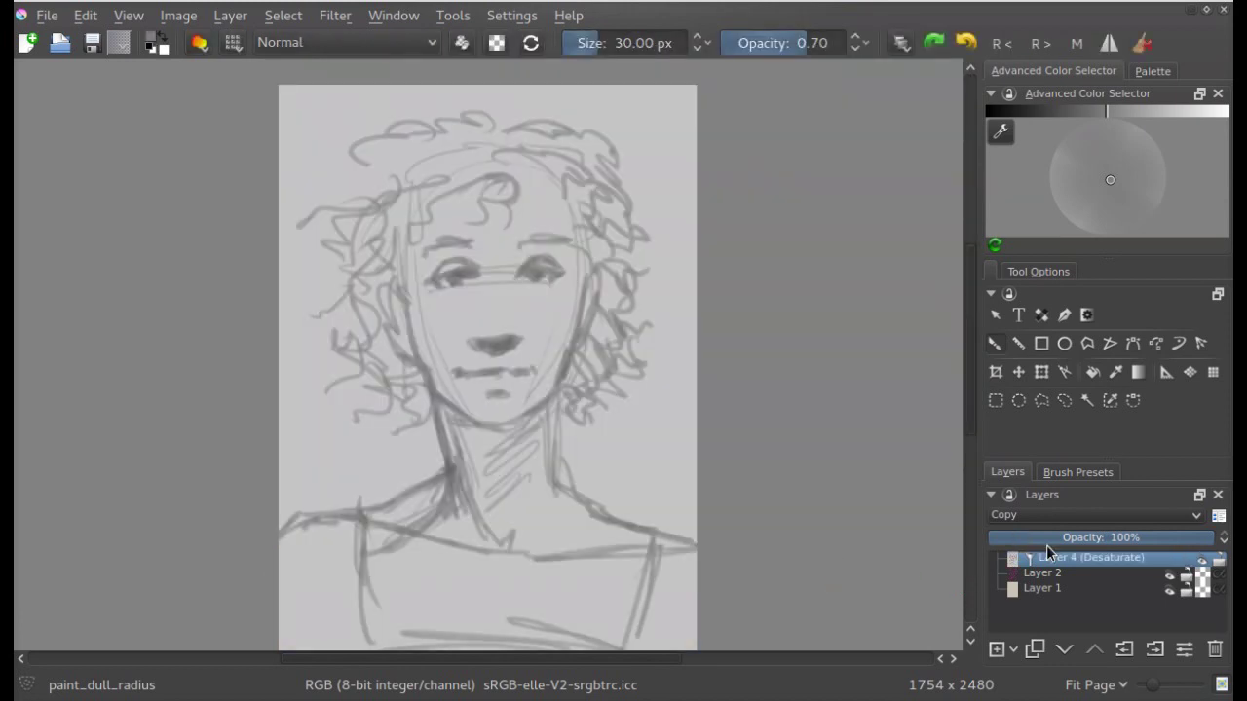
- Toggle the Desaturate layer's visibility to compare colours, then delete it
{"action": "left_click", "coordinate": [1057, 574]}
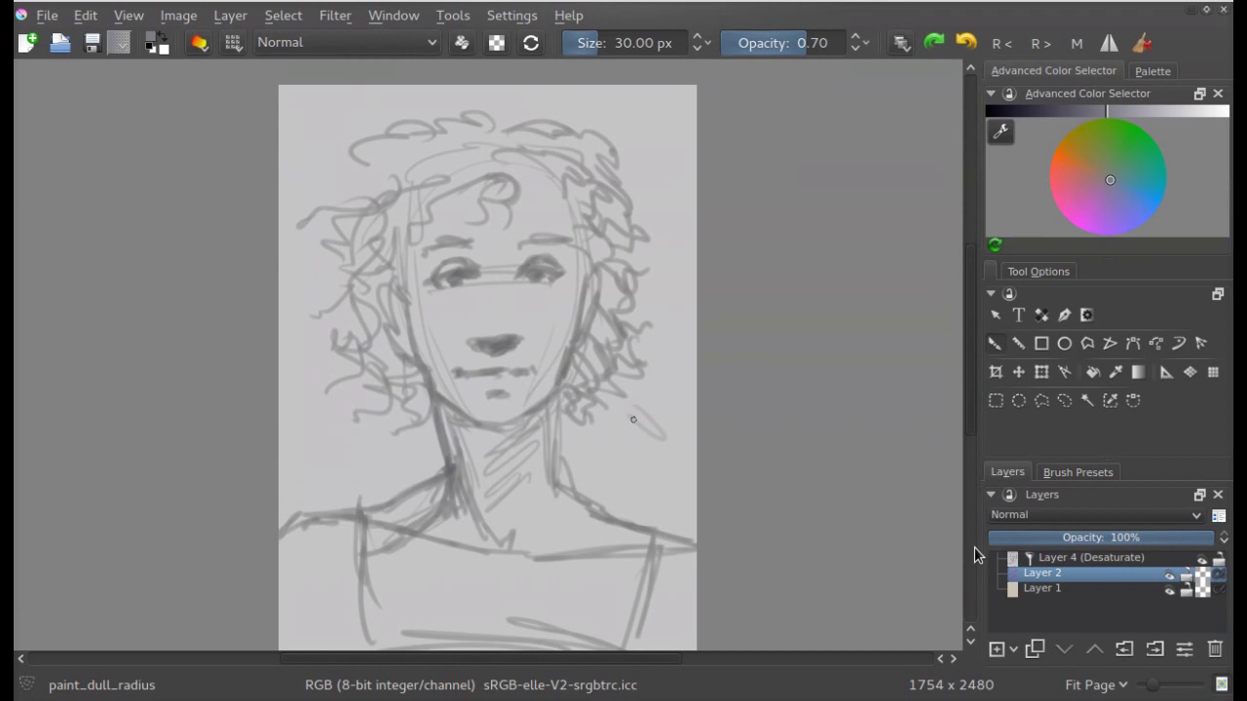
{"action": "left_click", "coordinate": [1166, 558]}
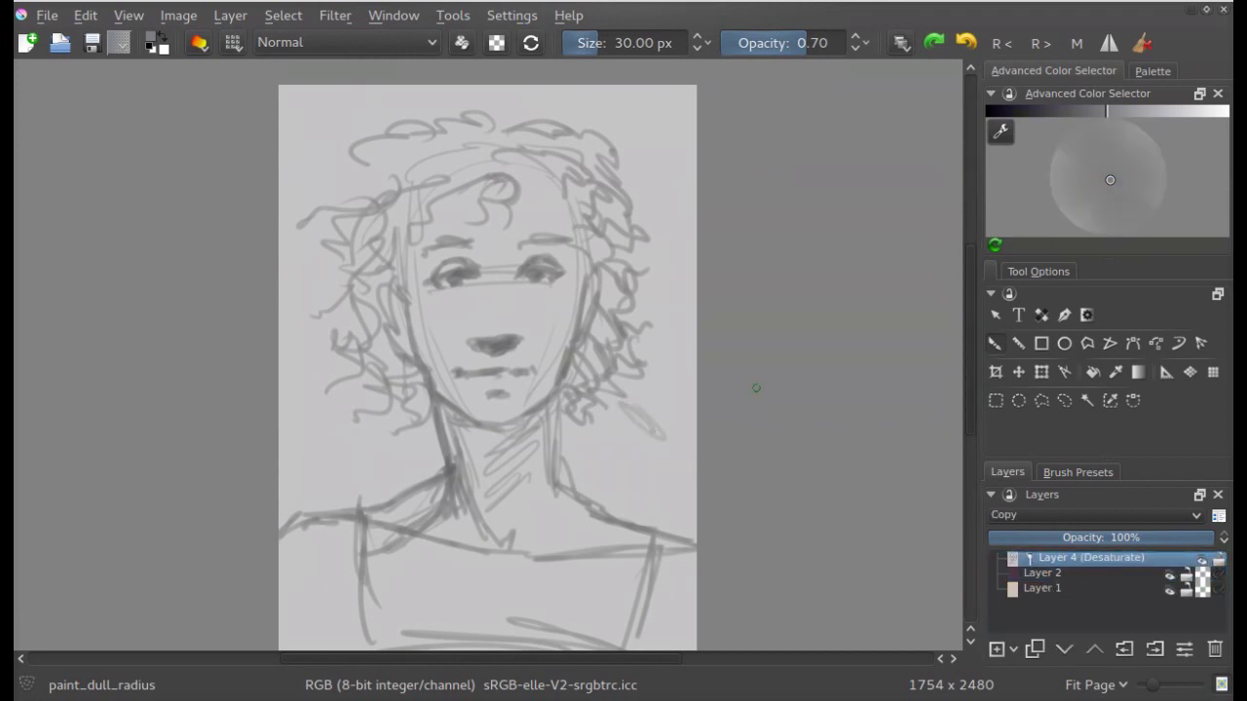
{"action": "left_click", "coordinate": [1201, 562]}
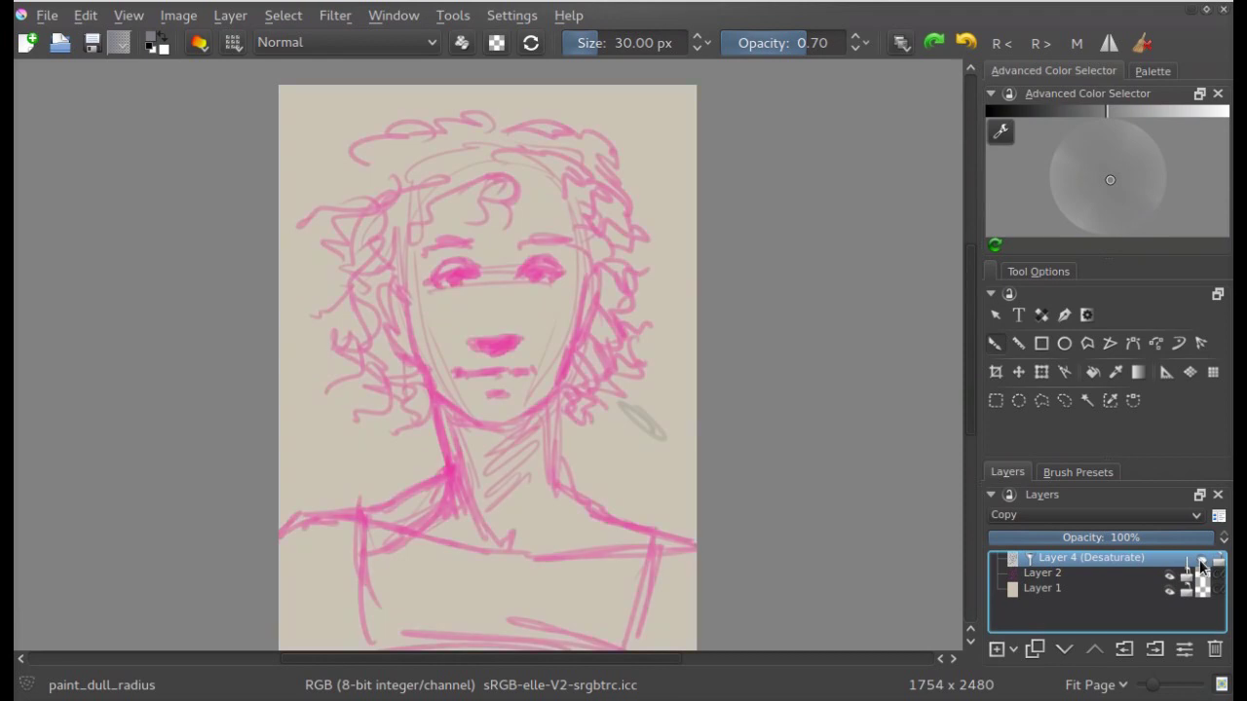
{"action": "left_click", "coordinate": [1201, 562]}
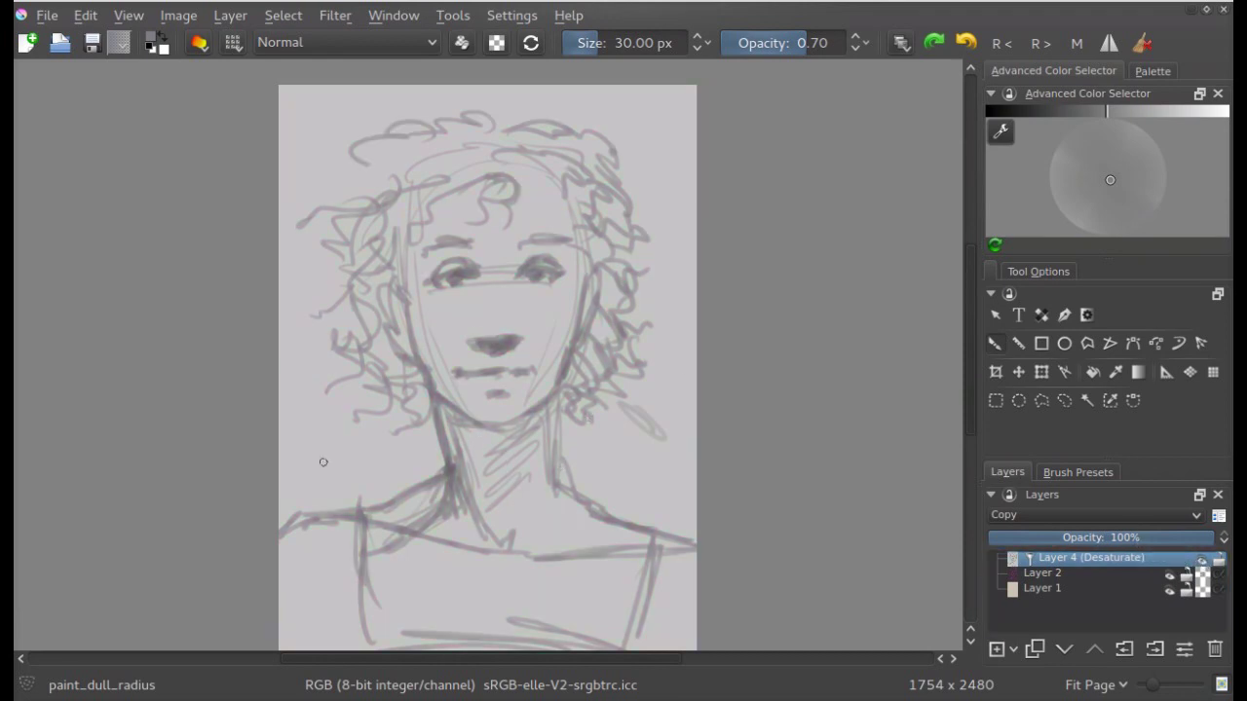
{"action": "left_click", "coordinate": [1215, 653]}
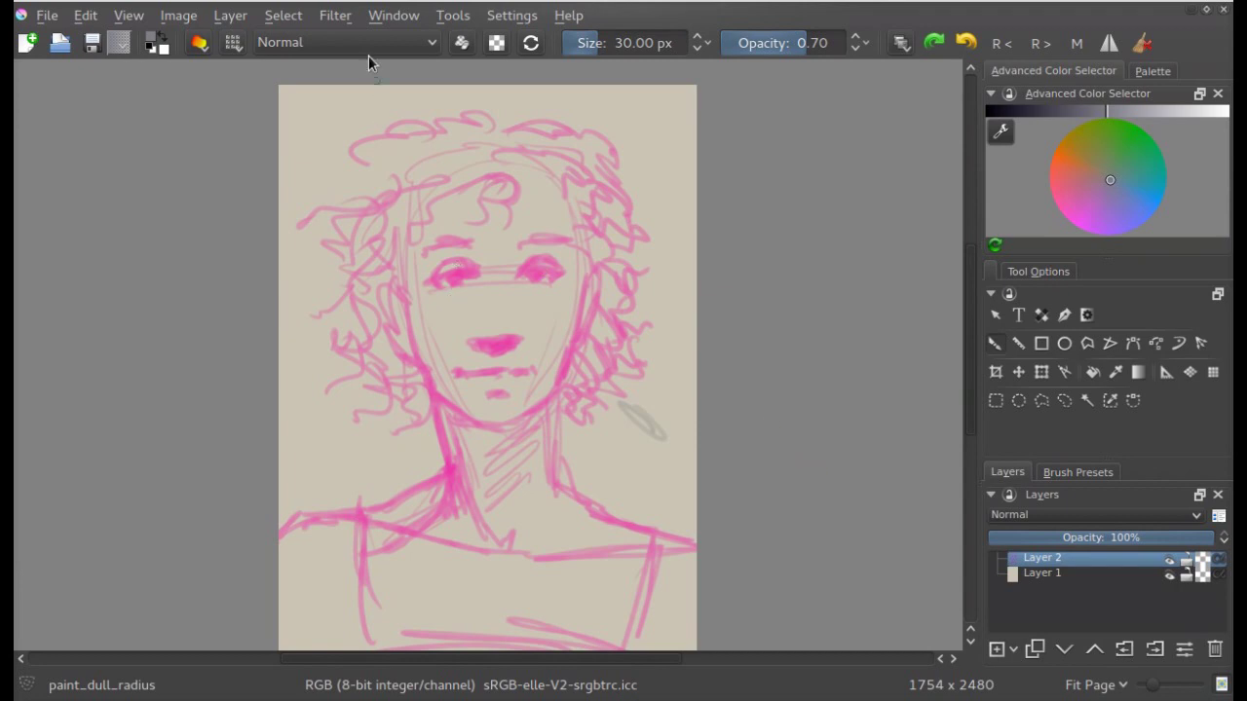
- Open a second view of the portrait and tile both views, making the right one active
{"action": "left_click", "coordinate": [382, 20]}
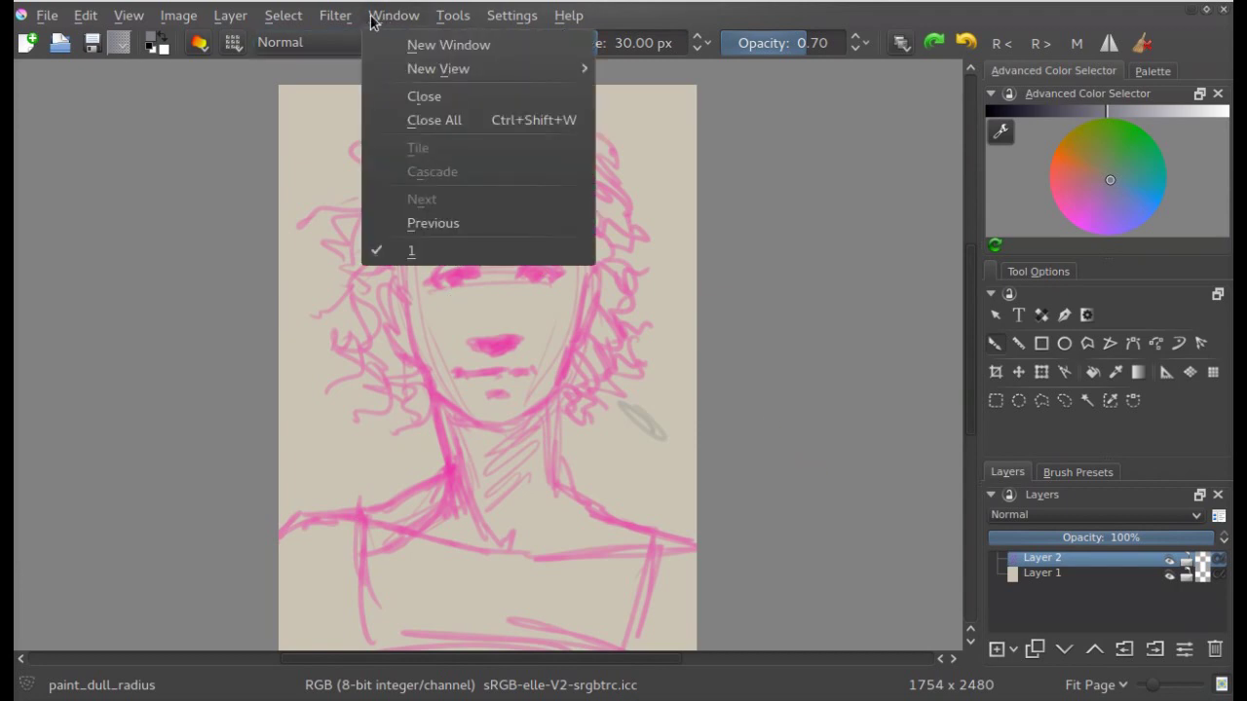
{"action": "mouse_move", "coordinate": [438, 68]}
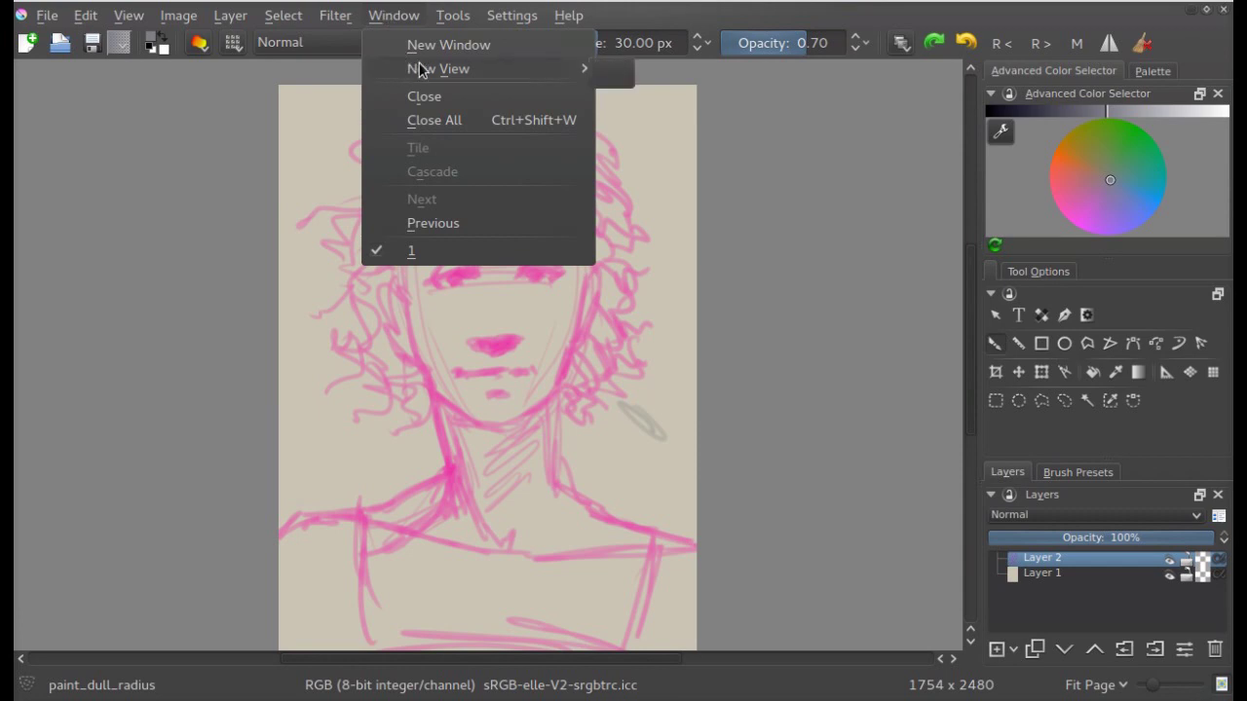
{"action": "left_click", "coordinate": [606, 76]}
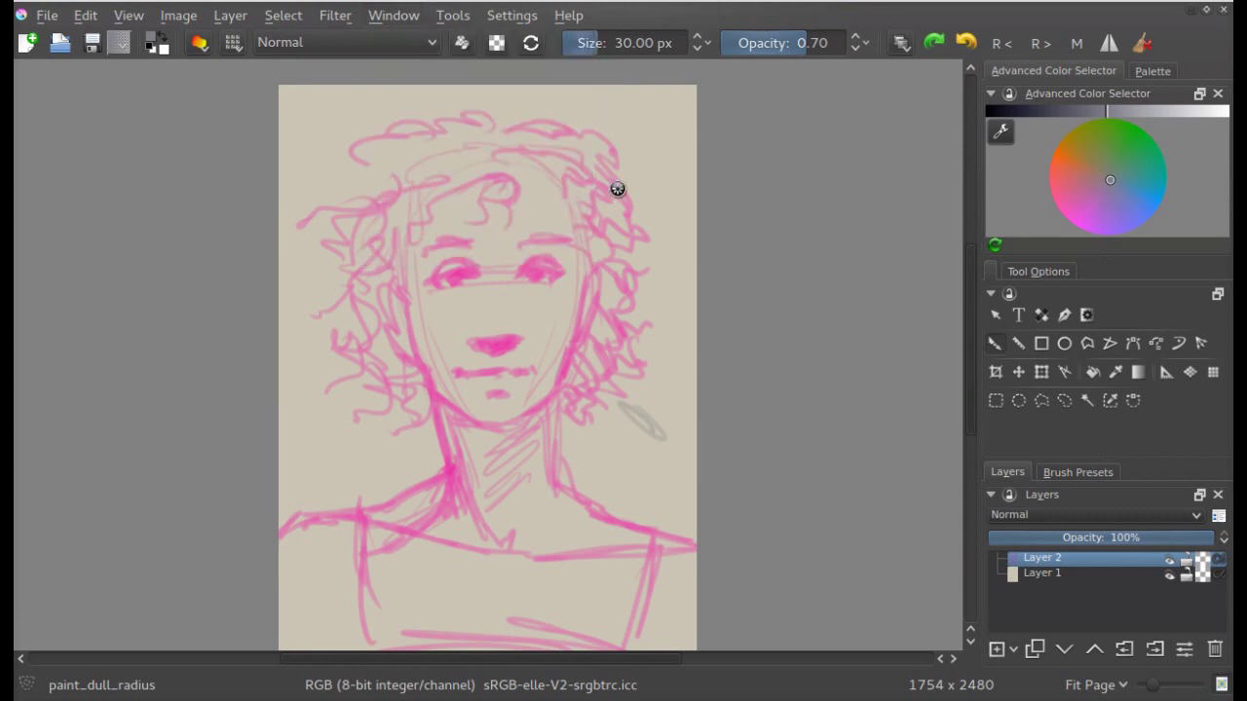
{"action": "left_click", "coordinate": [390, 15]}
{"action": "left_click", "coordinate": [419, 148]}
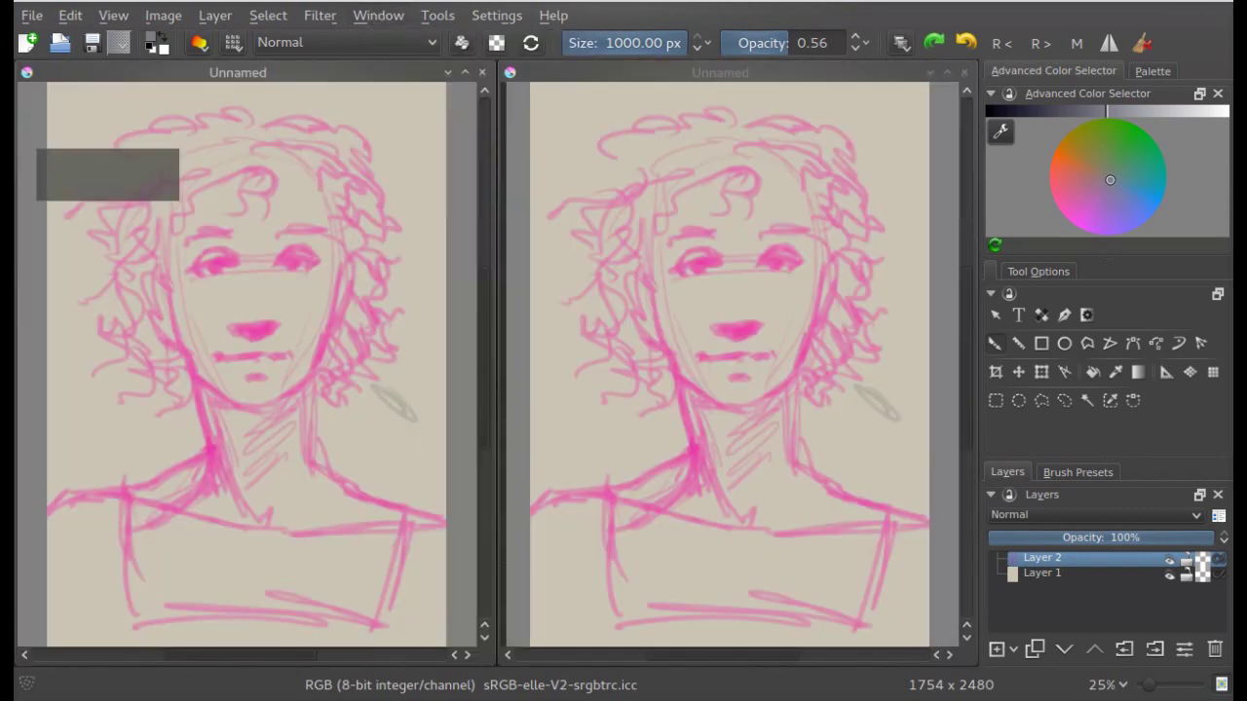
{"action": "left_click", "coordinate": [654, 74]}
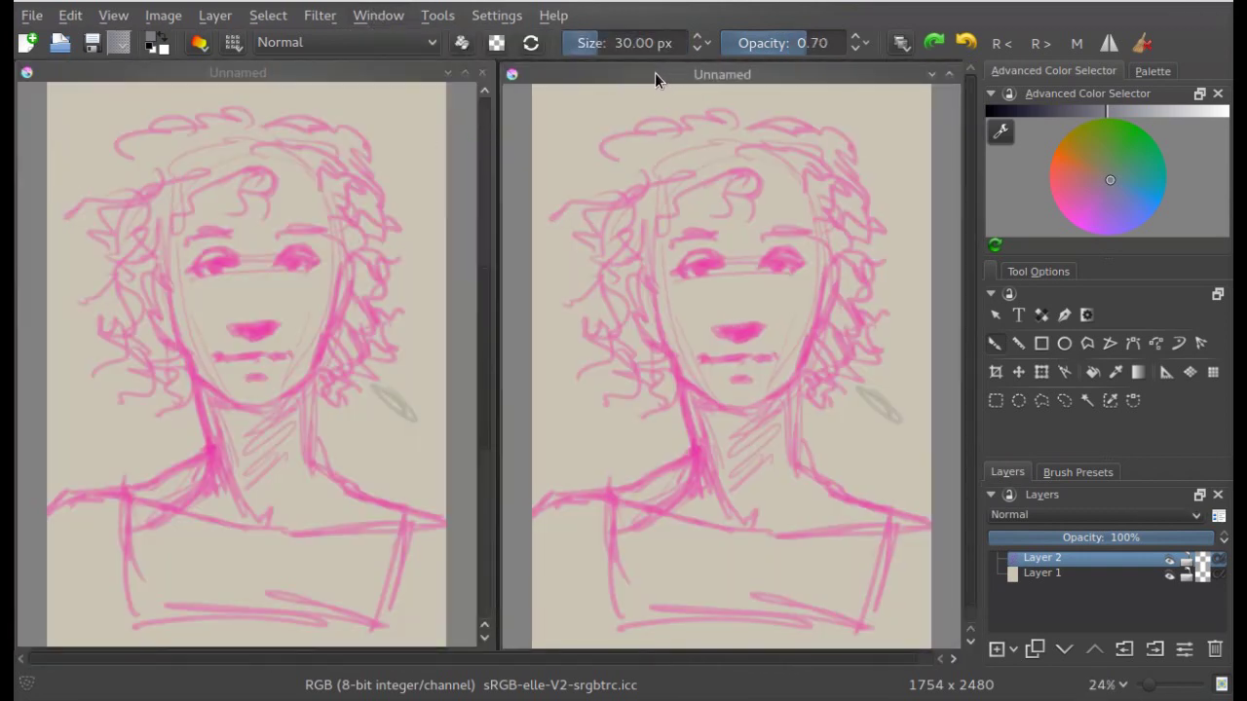
- Enable OpenColorIO in LUT Management with Luminance components, then collapse and move the docker aside
{"action": "left_click", "coordinate": [500, 15]}
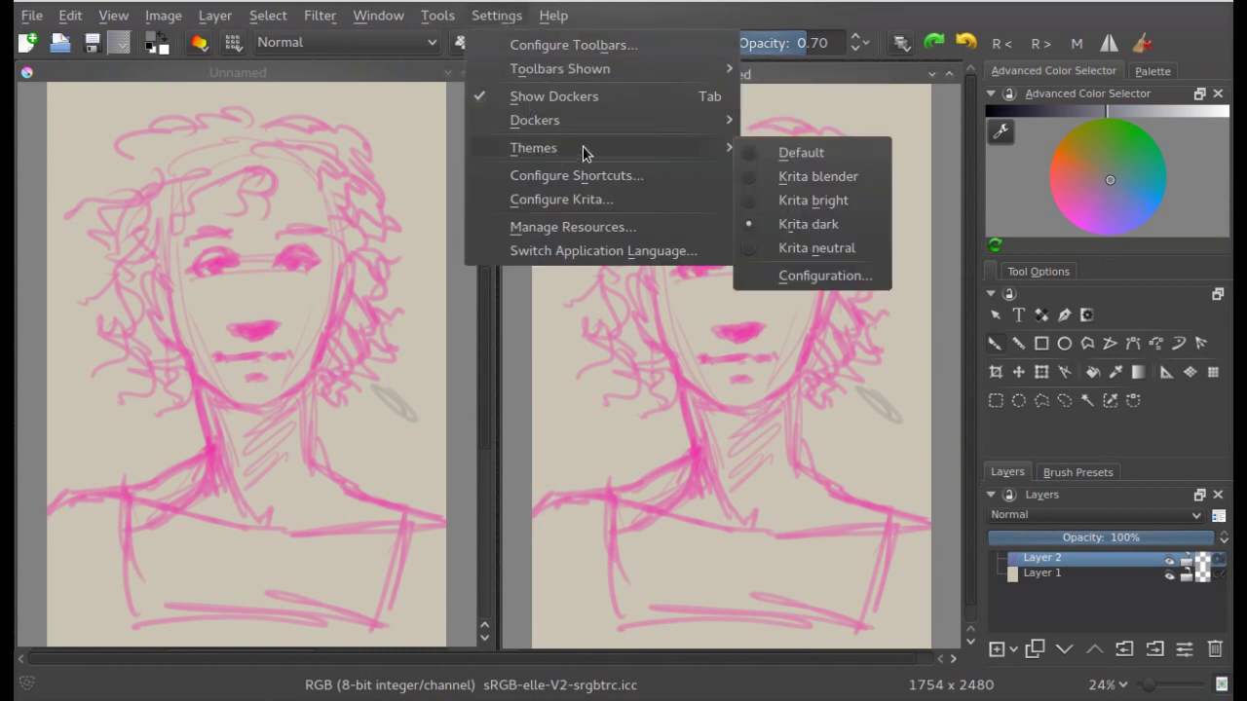
{"action": "mouse_move", "coordinate": [534, 120]}
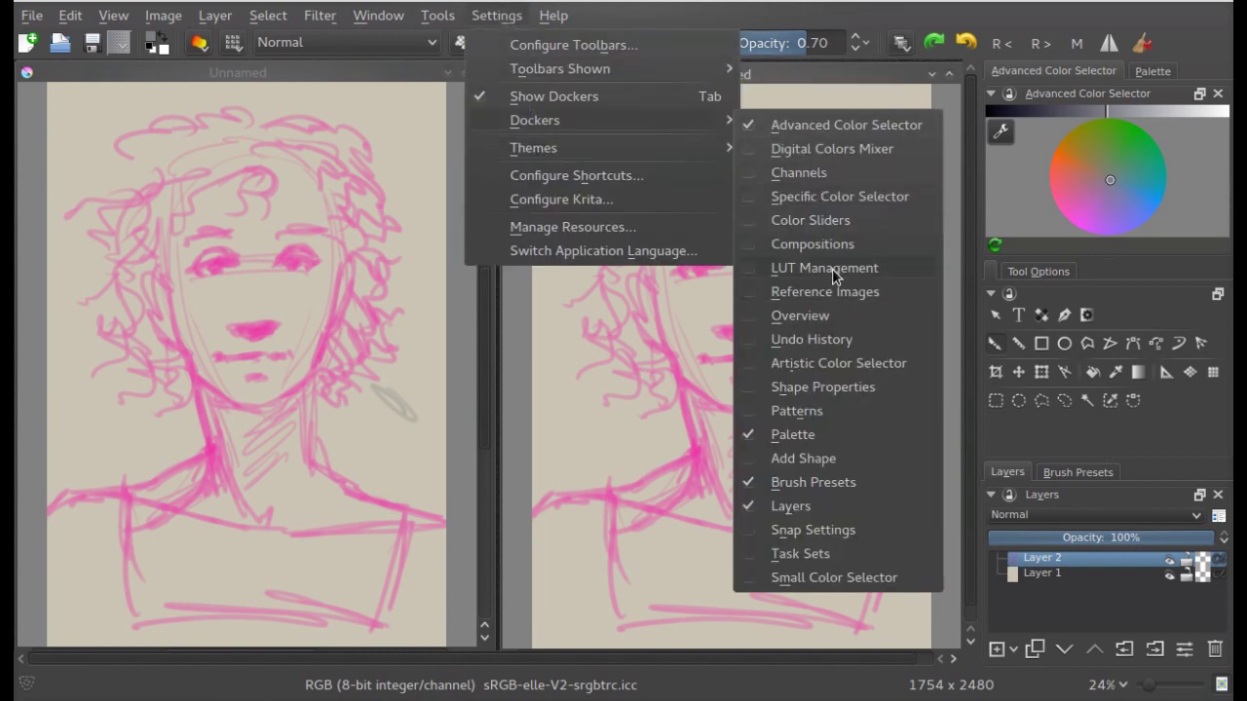
{"action": "left_click", "coordinate": [833, 269]}
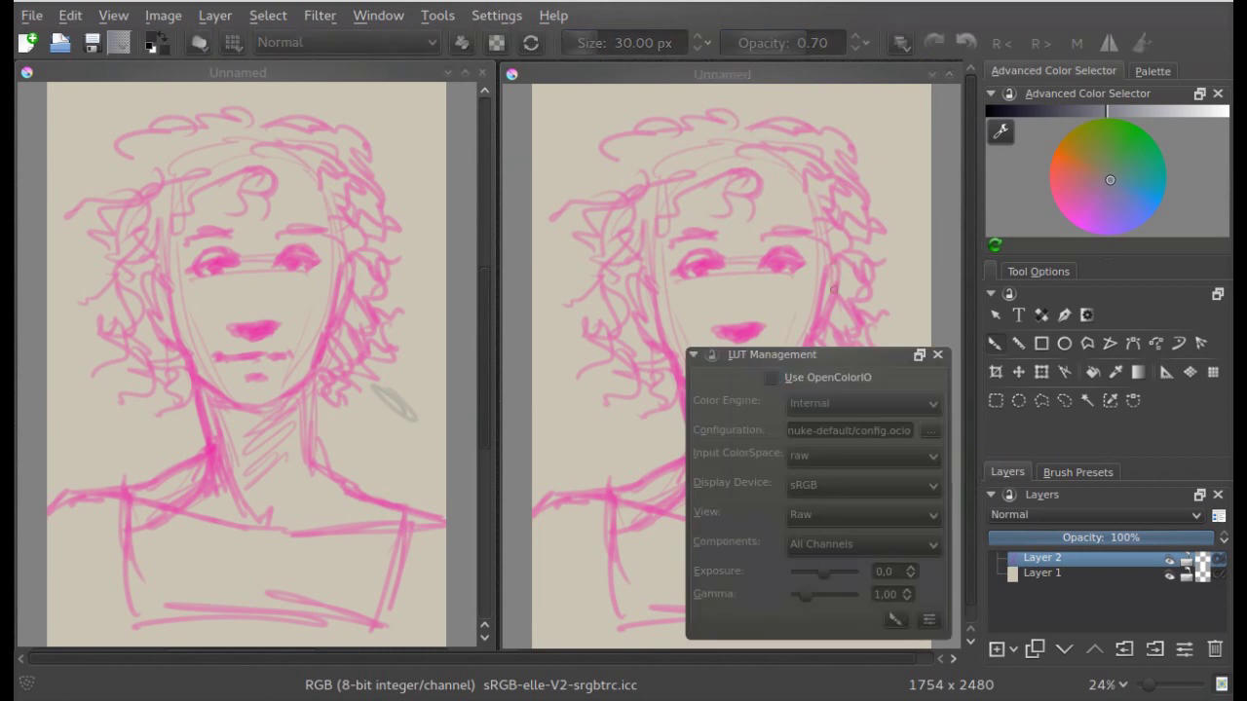
{"action": "left_click", "coordinate": [771, 378]}
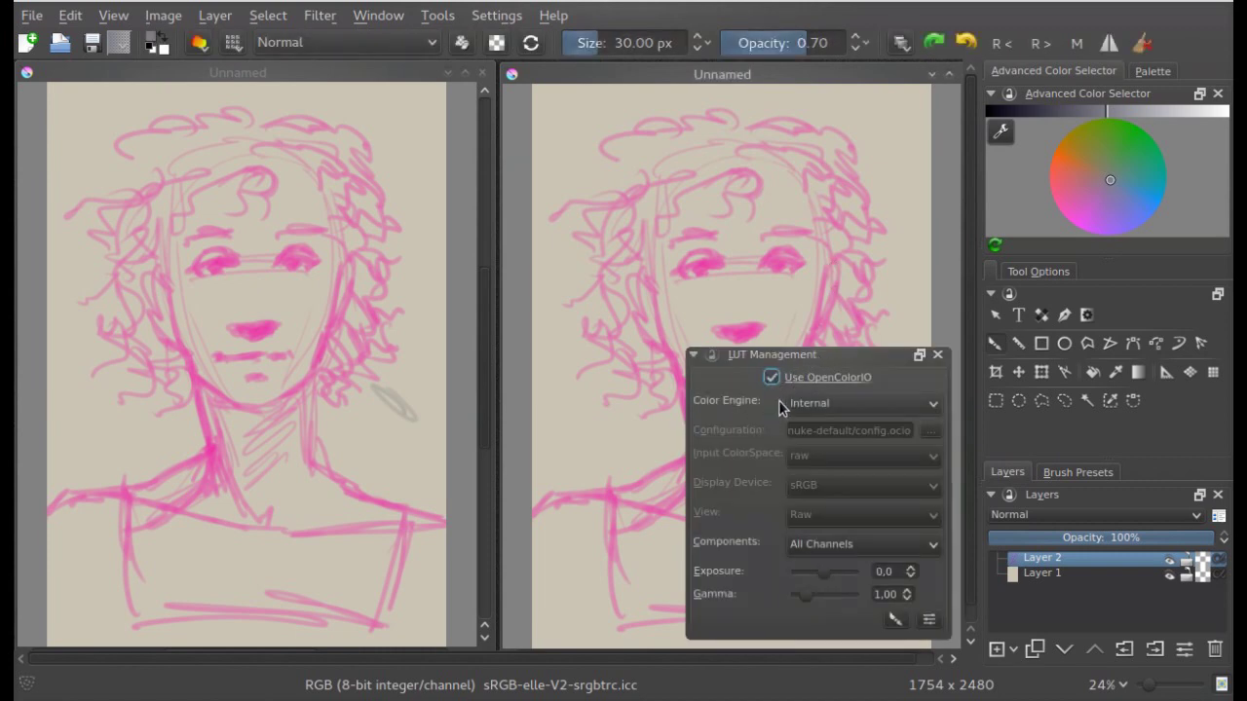
{"action": "left_click", "coordinate": [805, 546]}
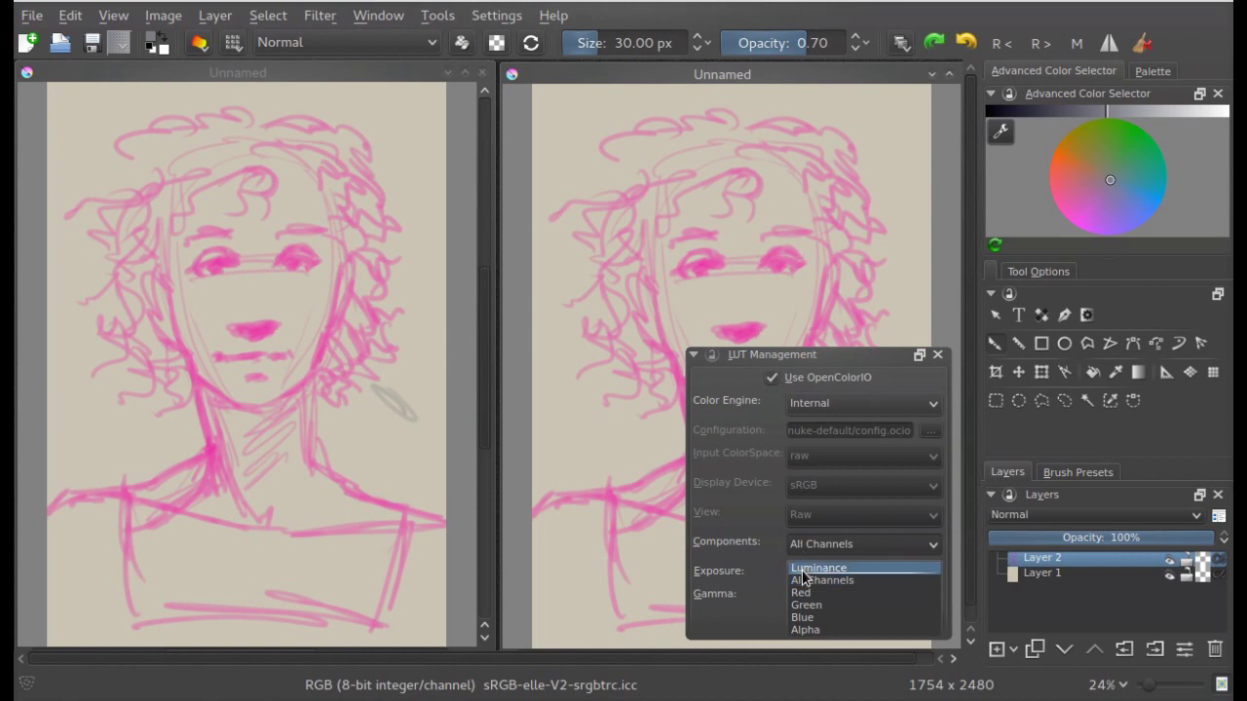
{"action": "left_click", "coordinate": [808, 568]}
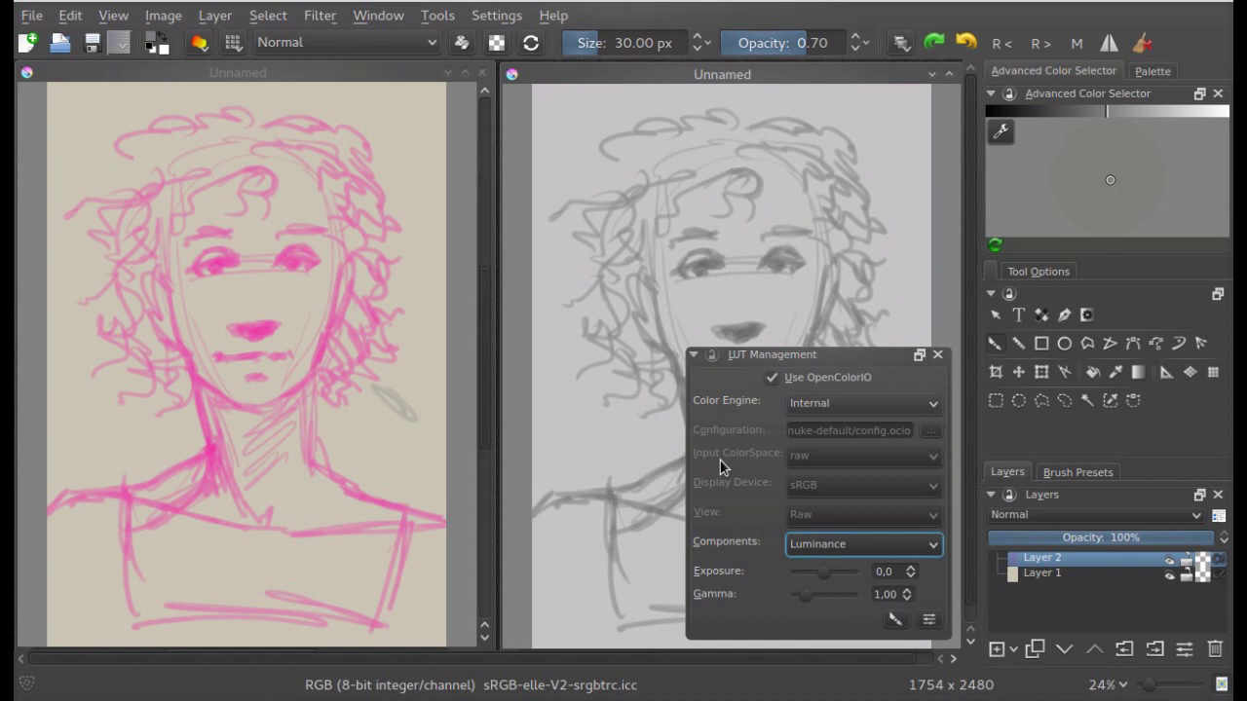
{"action": "left_click", "coordinate": [693, 355]}
{"action": "left_click_drag", "start_coordinate": [753, 361], "coordinate": [692, 598]}
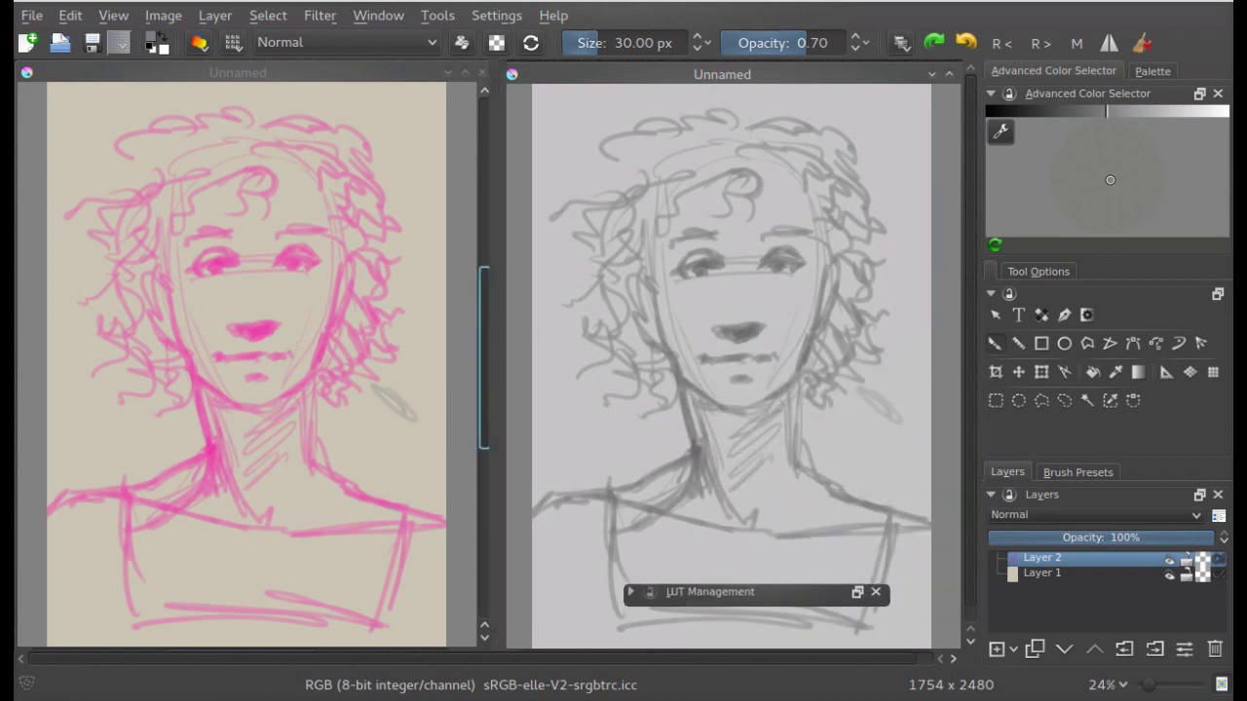
- Add short pink strokes near the jaw and neck in the left colour view
{"action": "left_click", "coordinate": [222, 411]}
{"action": "left_click_drag", "start_coordinate": [203, 388], "coordinate": [222, 404]}
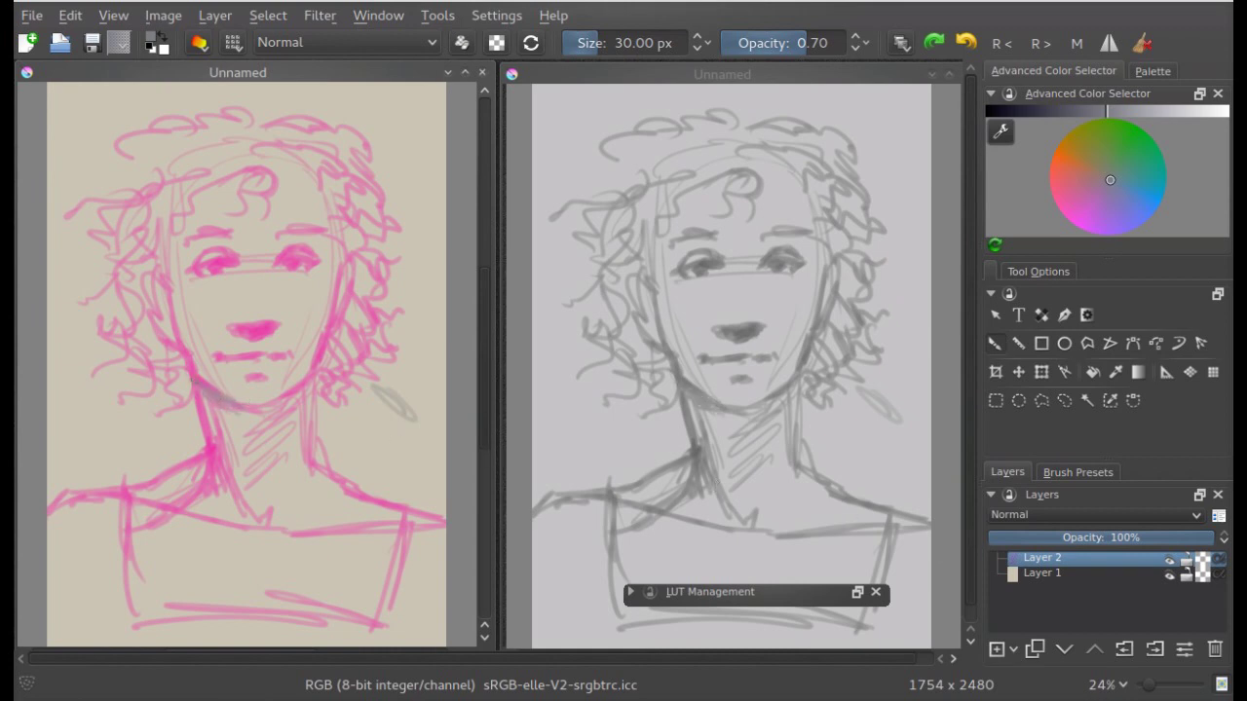
{"action": "left_click", "coordinate": [202, 375], "text": "ctrl"}
{"action": "mouse_move", "coordinate": [232, 405]}
{"action": "left_mouse_down"}
{"action": "mouse_move", "coordinate": [206, 434]}
{"action": "mouse_move", "coordinate": [222, 473]}
{"action": "left_mouse_up"}
{"action": "mouse_move", "coordinate": [212, 391]}
{"action": "left_mouse_down"}
{"action": "mouse_move", "coordinate": [225, 436]}
{"action": "mouse_move", "coordinate": [246, 409]}
{"action": "mouse_move", "coordinate": [237, 441]}
{"action": "left_mouse_up"}
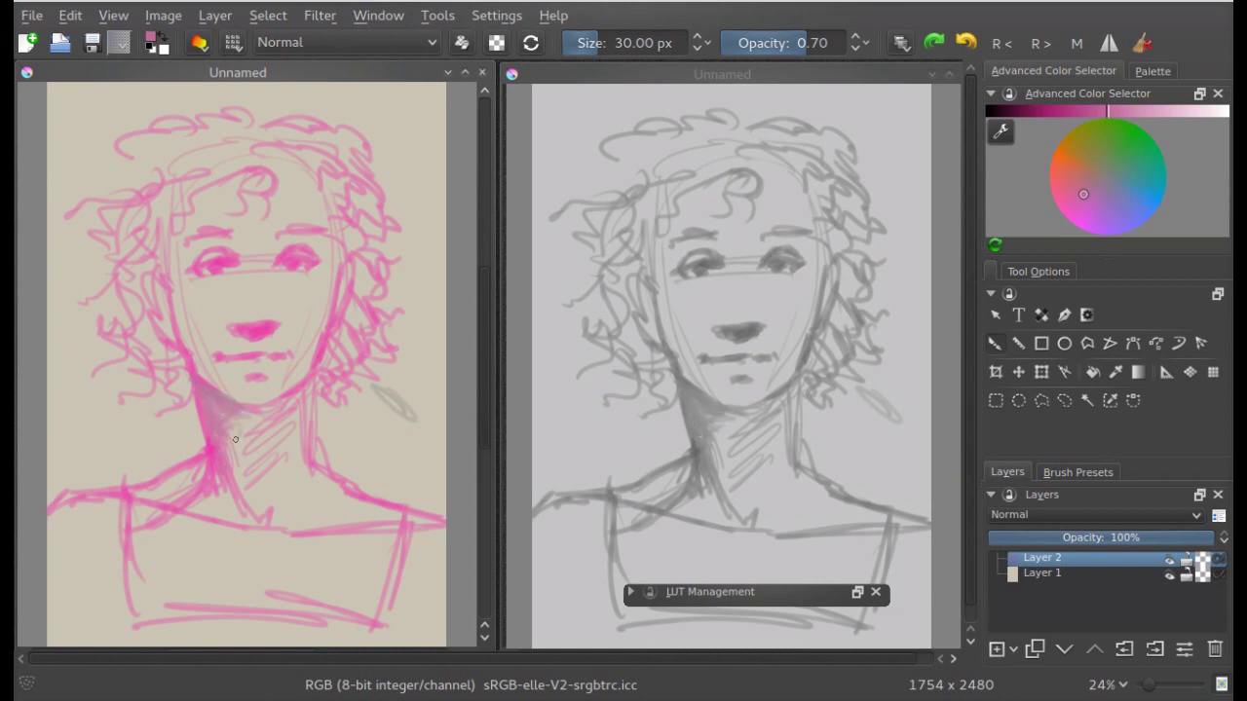
- With the dull square then opaque wide brush, paint blue down the neck and left shoulder
{"action": "left_click", "coordinate": [1108, 474]}
{"action": "left_click", "coordinate": [1117, 591]}
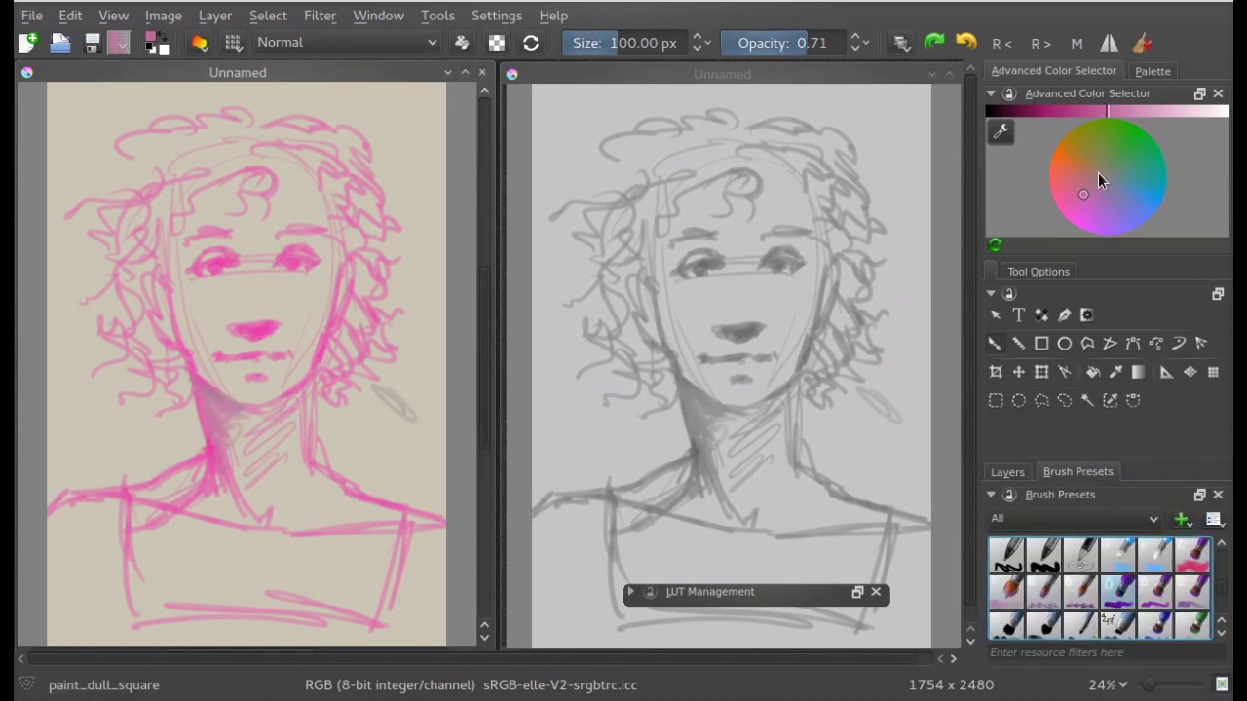
{"action": "left_click", "coordinate": [1146, 191]}
{"action": "mouse_move", "coordinate": [206, 388]}
{"action": "left_mouse_down"}
{"action": "mouse_move", "coordinate": [224, 487]}
{"action": "mouse_move", "coordinate": [212, 403]}
{"action": "left_mouse_up"}
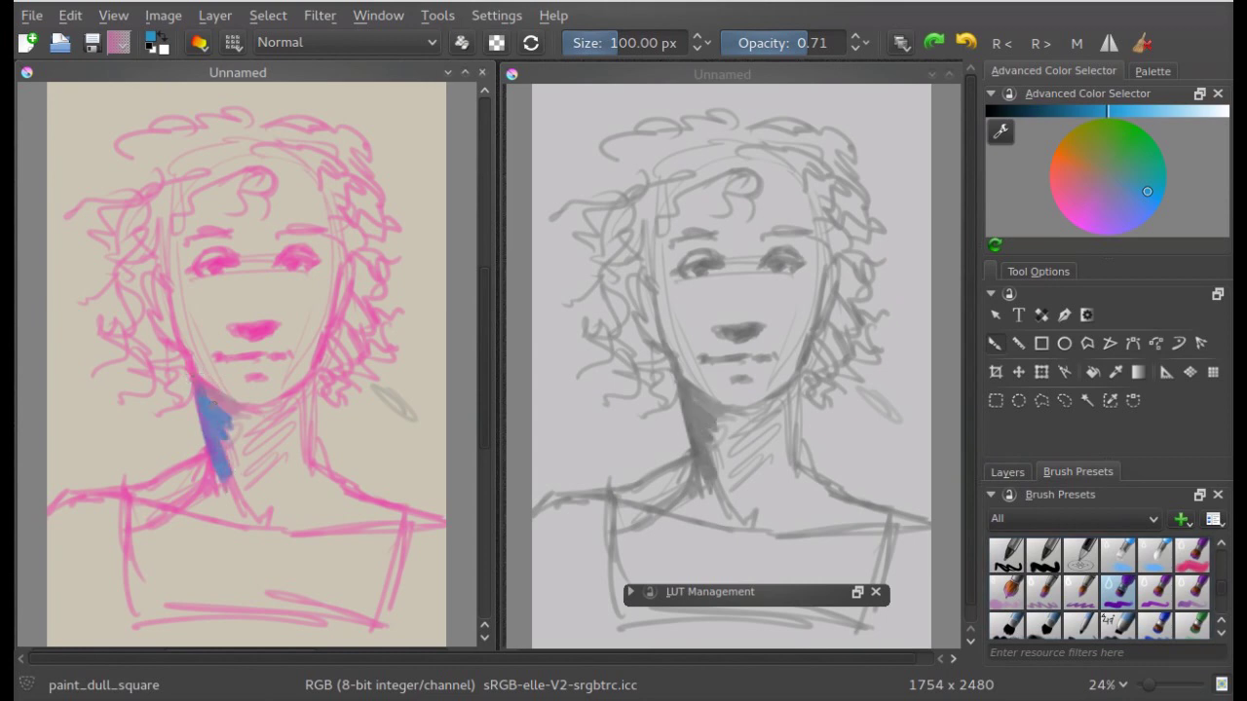
{"action": "left_click", "coordinate": [1120, 624]}
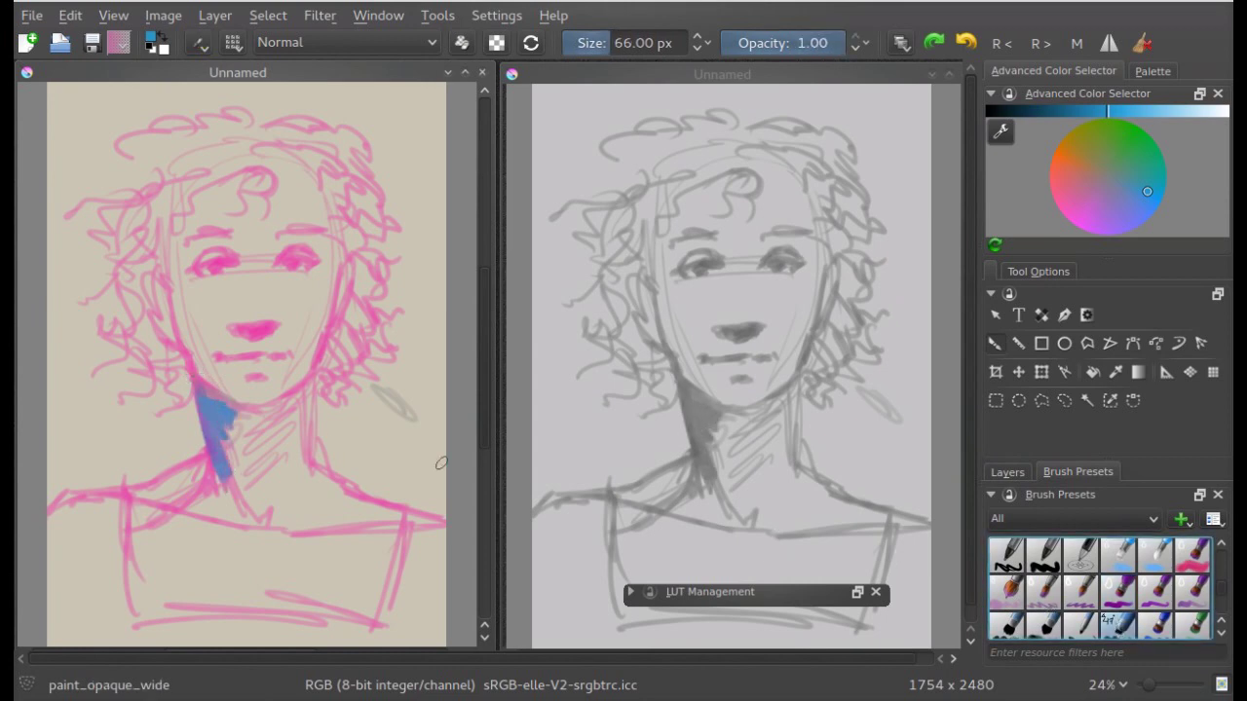
{"action": "mouse_move", "coordinate": [234, 400]}
{"action": "left_mouse_down"}
{"action": "mouse_move", "coordinate": [228, 487]}
{"action": "mouse_move", "coordinate": [156, 493]}
{"action": "left_mouse_up"}
{"action": "mouse_move", "coordinate": [199, 456]}
{"action": "left_mouse_down"}
{"action": "mouse_move", "coordinate": [123, 495]}
{"action": "mouse_move", "coordinate": [196, 508]}
{"action": "mouse_move", "coordinate": [174, 499]}
{"action": "mouse_move", "coordinate": [249, 487]}
{"action": "mouse_move", "coordinate": [251, 475]}
{"action": "mouse_move", "coordinate": [235, 492]}
{"action": "left_mouse_up"}
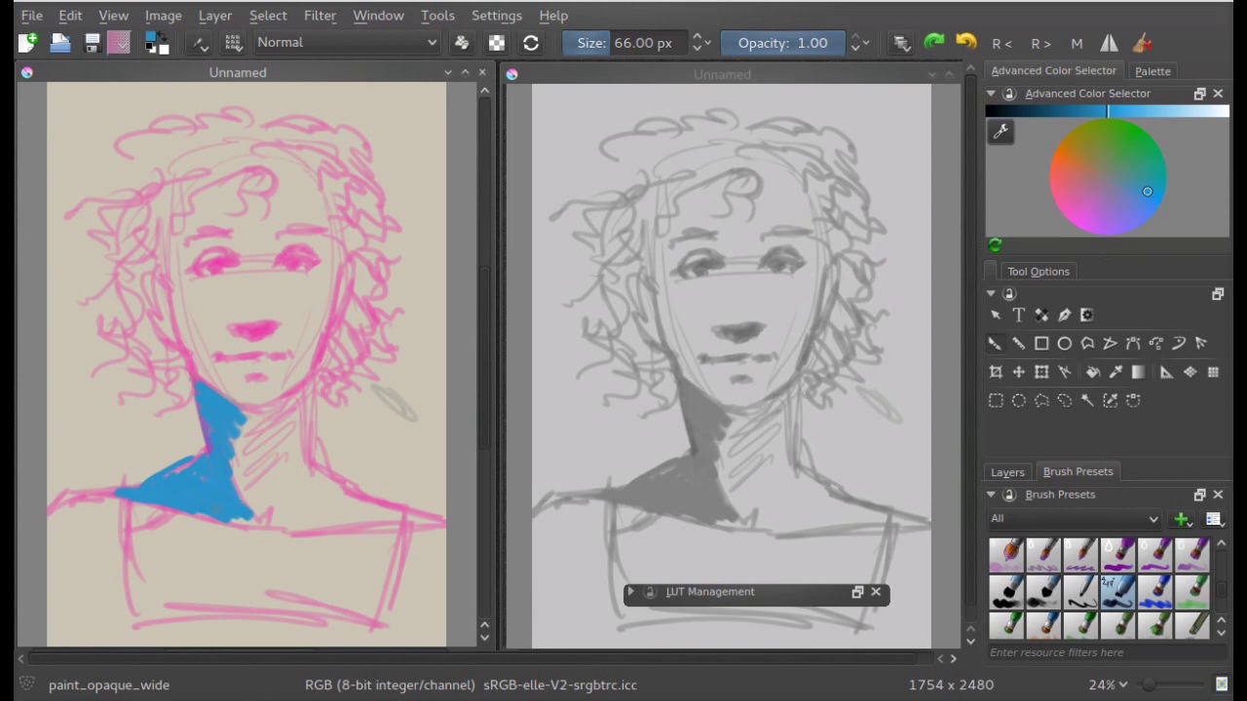
- Outline the neck sides and right collarbone in dark blue over the shoulder
{"action": "left_click", "coordinate": [1051, 110]}
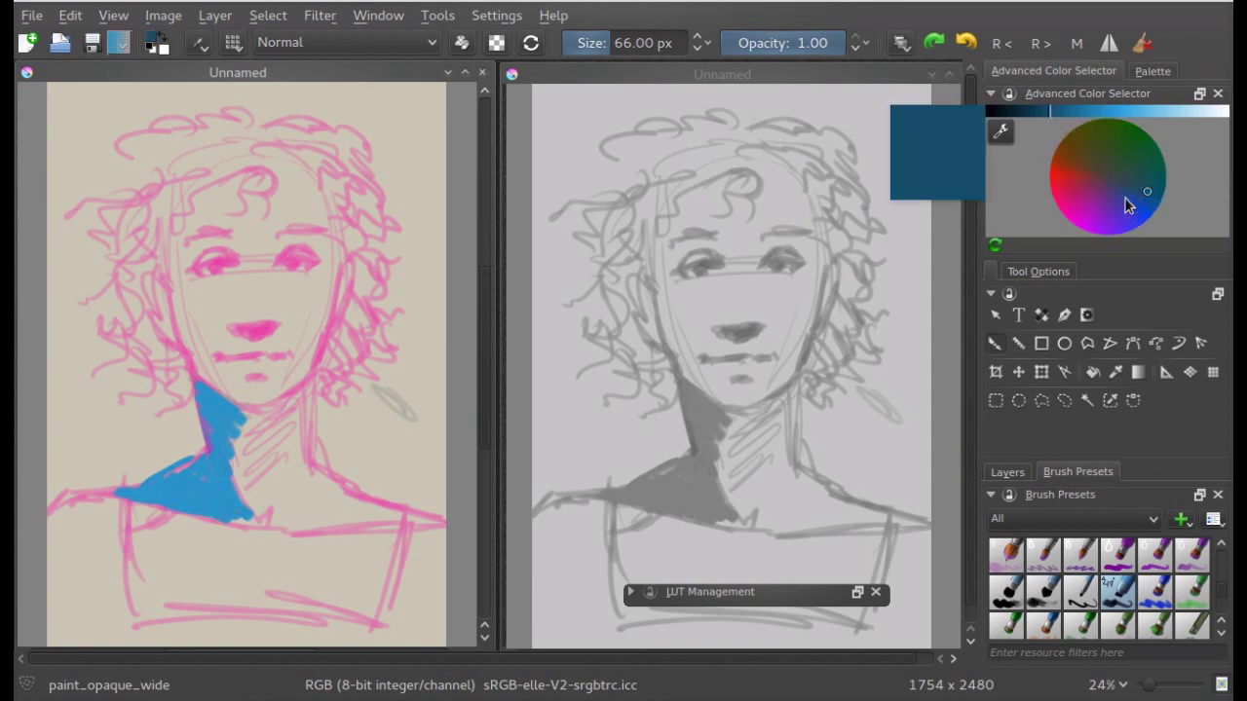
{"action": "mouse_move", "coordinate": [224, 455]}
{"action": "left_mouse_down"}
{"action": "mouse_move", "coordinate": [238, 516]}
{"action": "mouse_move", "coordinate": [203, 458]}
{"action": "mouse_move", "coordinate": [129, 496]}
{"action": "left_mouse_up"}
{"action": "left_click_drag", "start_coordinate": [195, 375], "coordinate": [216, 458]}
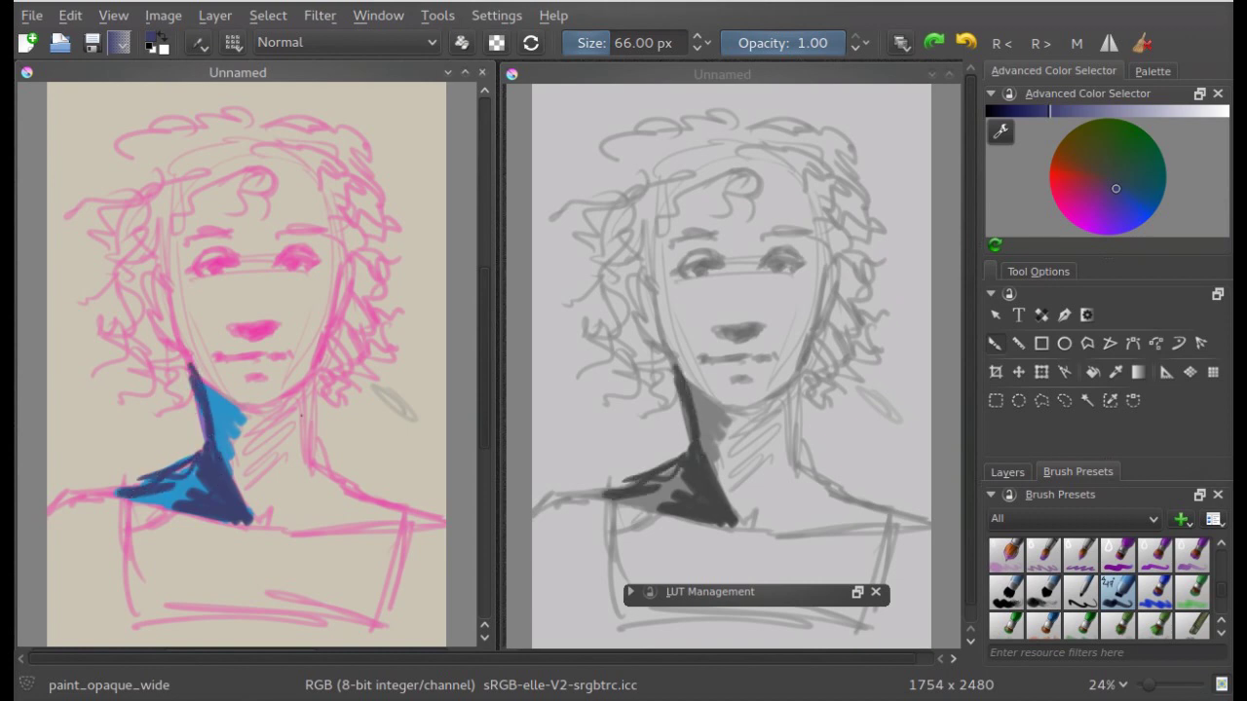
{"action": "left_click_drag", "start_coordinate": [298, 397], "coordinate": [309, 472]}
{"action": "mouse_move", "coordinate": [309, 482]}
{"action": "left_mouse_down"}
{"action": "mouse_move", "coordinate": [282, 521]}
{"action": "mouse_move", "coordinate": [362, 511]}
{"action": "left_mouse_up"}
- Fill the neck with orange and lighter peach, and paint orange over the blue collar
{"action": "left_click", "coordinate": [1082, 160]}
{"action": "left_click", "coordinate": [1140, 111]}
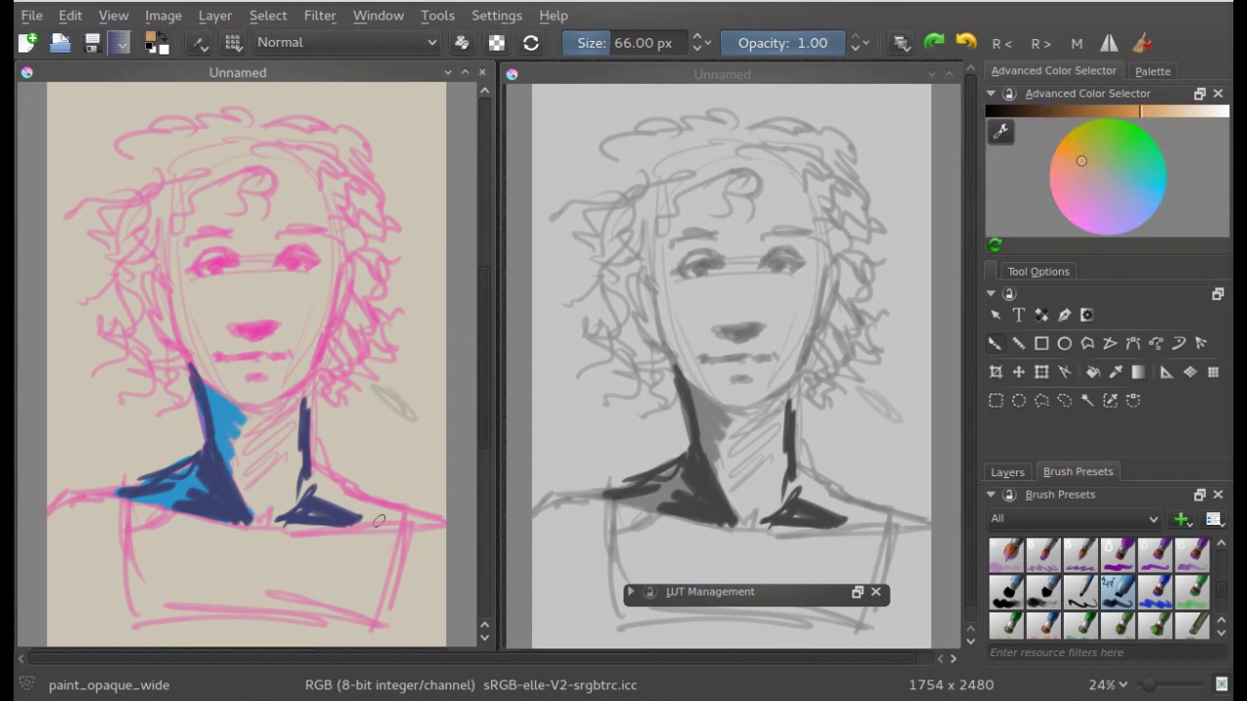
{"action": "mouse_move", "coordinate": [238, 418]}
{"action": "left_mouse_down"}
{"action": "mouse_move", "coordinate": [233, 463]}
{"action": "mouse_move", "coordinate": [255, 501]}
{"action": "mouse_move", "coordinate": [277, 477]}
{"action": "mouse_move", "coordinate": [239, 423]}
{"action": "mouse_move", "coordinate": [282, 404]}
{"action": "mouse_move", "coordinate": [288, 501]}
{"action": "left_mouse_up"}
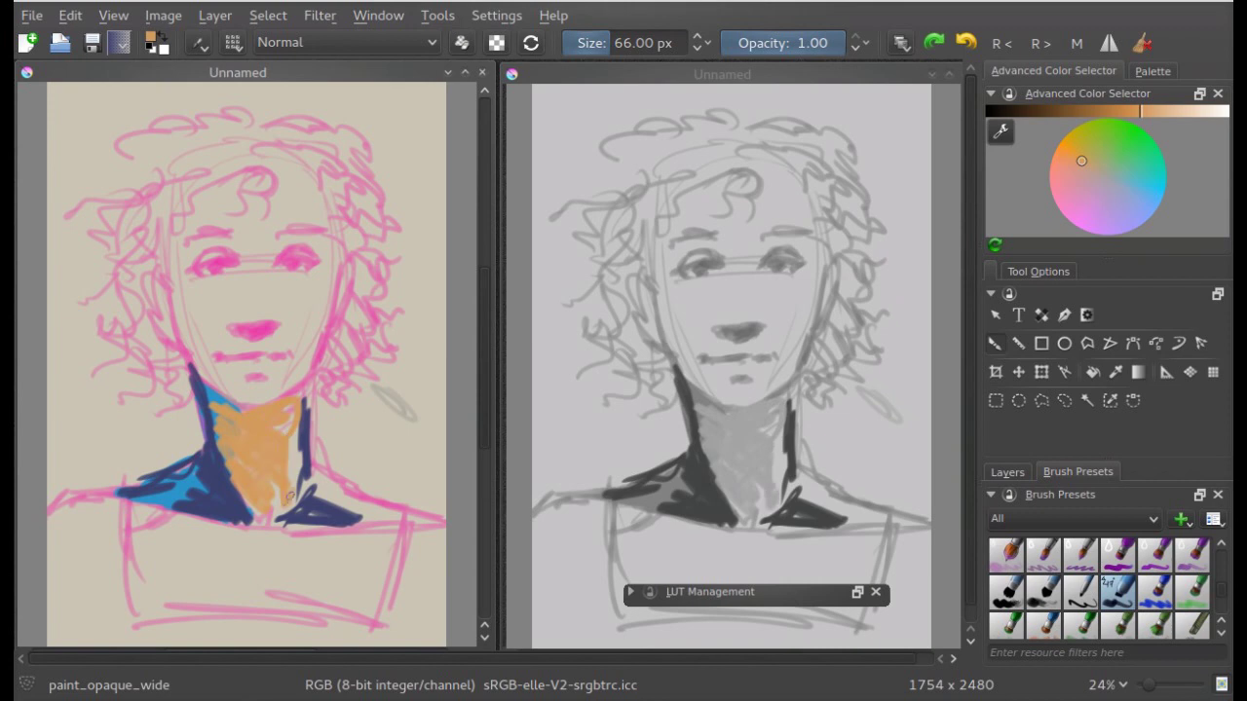
{"action": "mouse_move", "coordinate": [290, 433]}
{"action": "left_mouse_down"}
{"action": "mouse_move", "coordinate": [292, 511]}
{"action": "mouse_move", "coordinate": [281, 453]}
{"action": "left_mouse_up"}
{"action": "left_click_drag", "start_coordinate": [1071, 111], "coordinate": [1117, 111]}
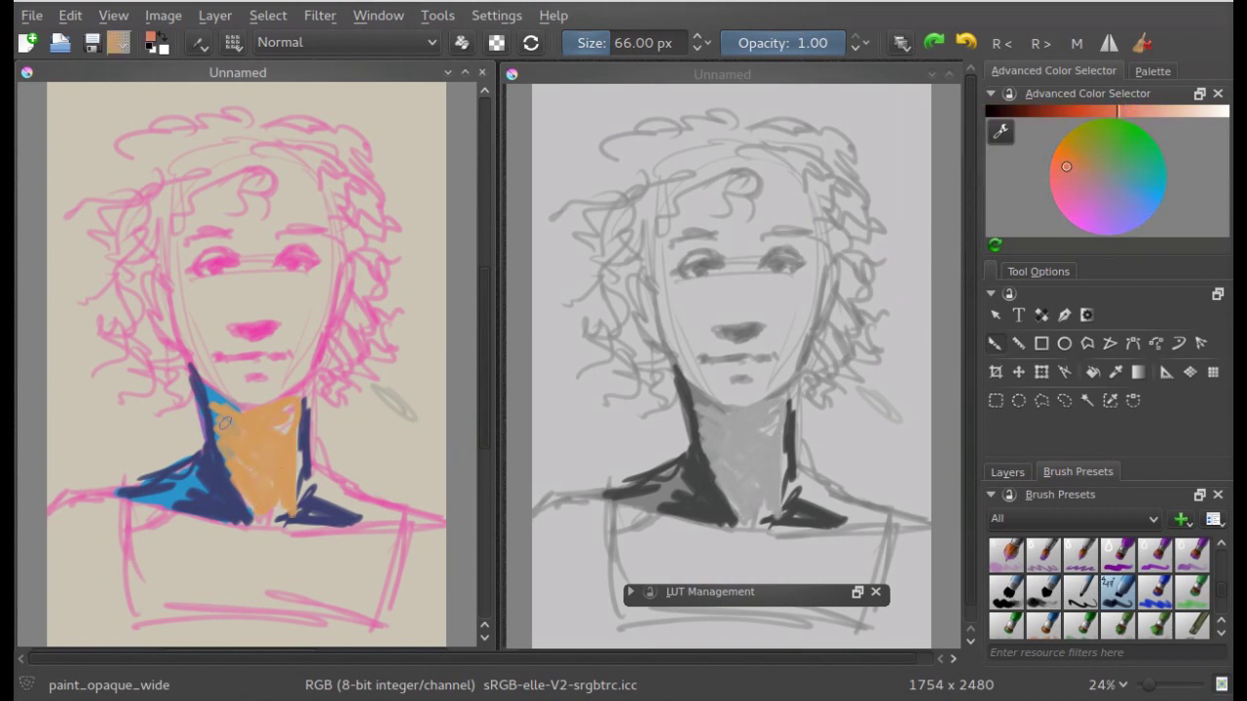
{"action": "mouse_move", "coordinate": [224, 423]}
{"action": "left_mouse_down"}
{"action": "mouse_move", "coordinate": [216, 402]}
{"action": "mouse_move", "coordinate": [238, 489]}
{"action": "left_mouse_up"}
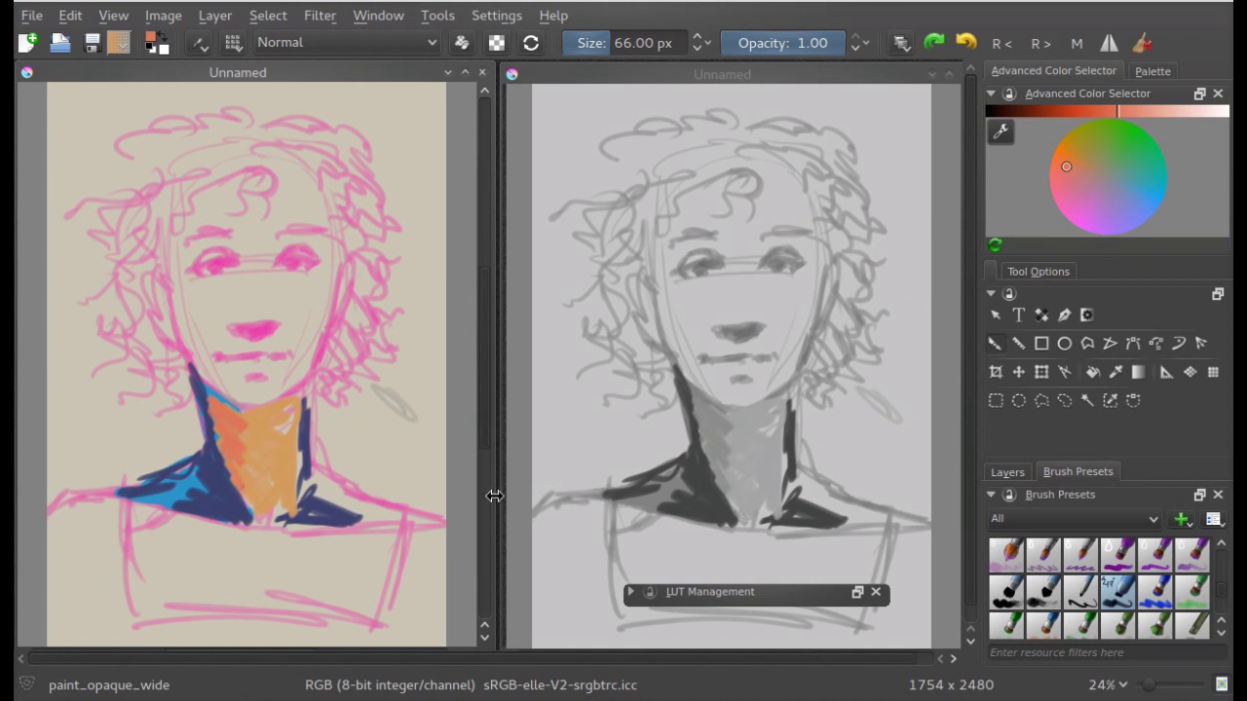
{"action": "mouse_move", "coordinate": [288, 417]}
{"action": "left_mouse_down"}
{"action": "mouse_move", "coordinate": [295, 492]}
{"action": "mouse_move", "coordinate": [279, 521]}
{"action": "left_mouse_up"}
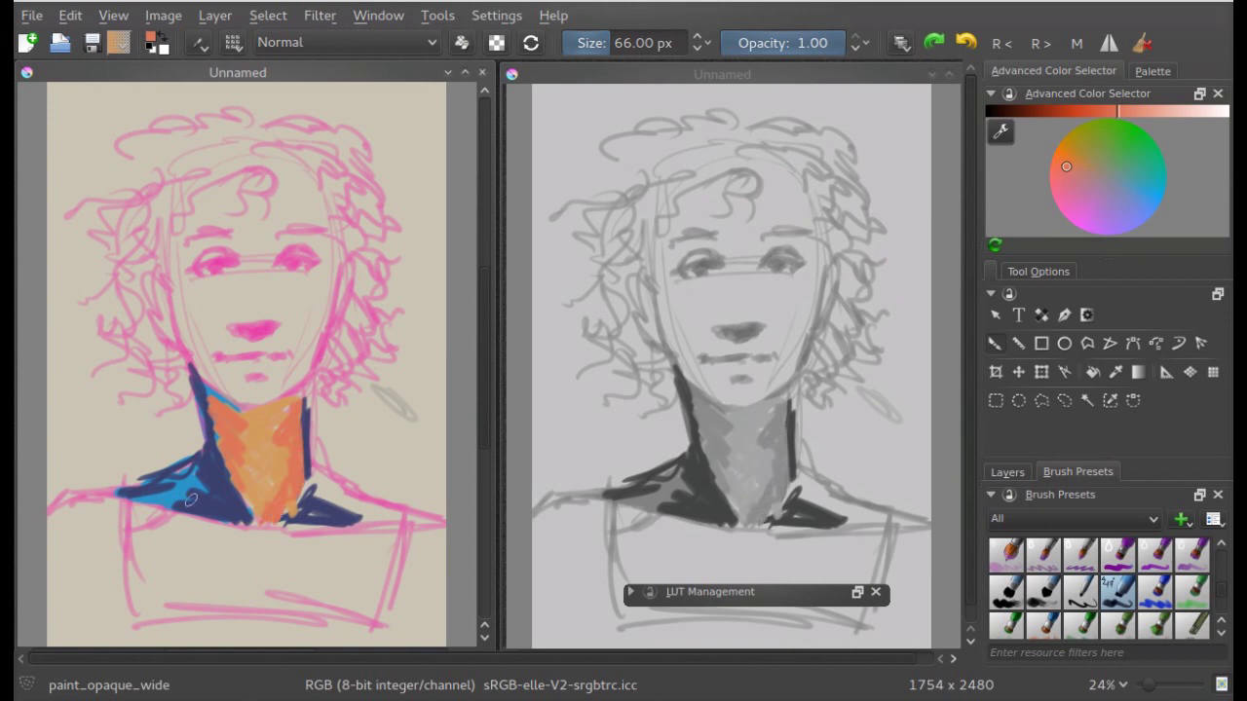
{"action": "mouse_move", "coordinate": [191, 500]}
{"action": "left_mouse_down"}
{"action": "mouse_move", "coordinate": [176, 487]}
{"action": "mouse_move", "coordinate": [214, 502]}
{"action": "left_mouse_up"}
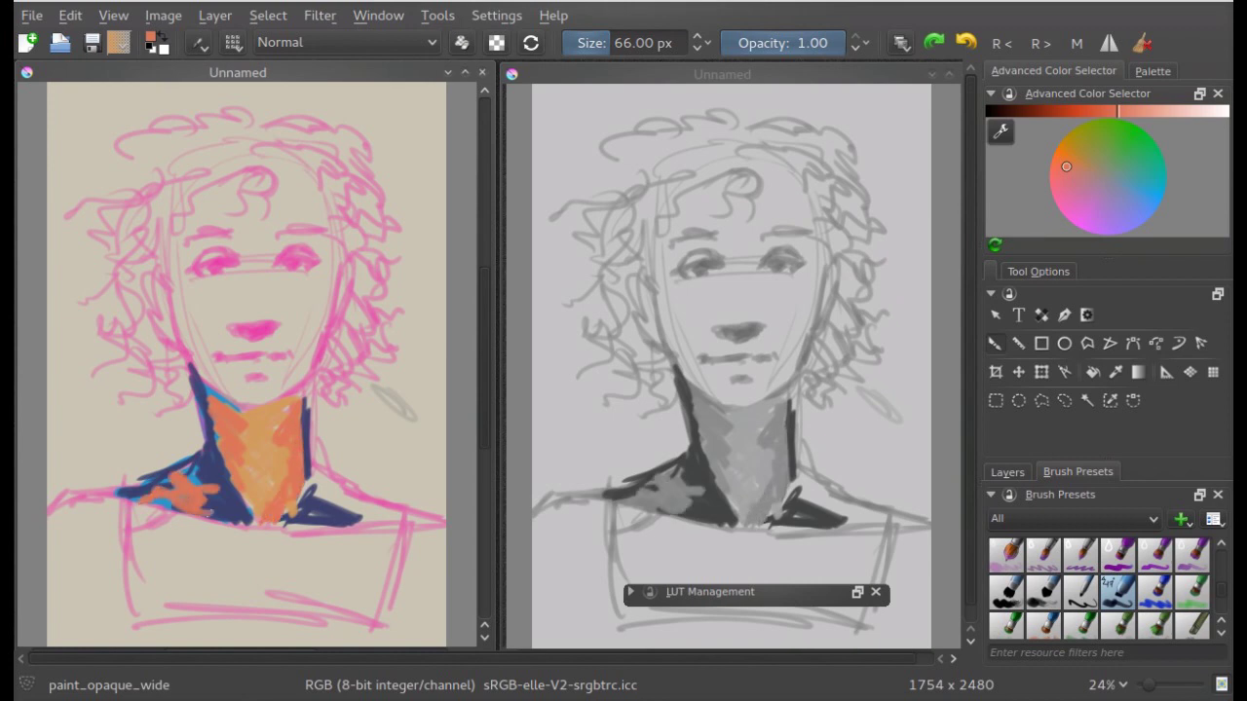
- Switch to the paint_dull_wide_big brush and sweep broad strokes across the collar and chest
{"action": "left_click", "coordinate": [1180, 557]}
{"action": "left_click_drag", "start_coordinate": [216, 503], "coordinate": [224, 479]}
{"action": "mouse_move", "coordinate": [156, 504]}
{"action": "left_mouse_down"}
{"action": "mouse_move", "coordinate": [229, 516]}
{"action": "mouse_move", "coordinate": [142, 553]}
{"action": "mouse_move", "coordinate": [339, 536]}
{"action": "mouse_move", "coordinate": [390, 511]}
{"action": "left_mouse_up"}
{"action": "left_click", "coordinate": [217, 458], "text": "ctrl"}
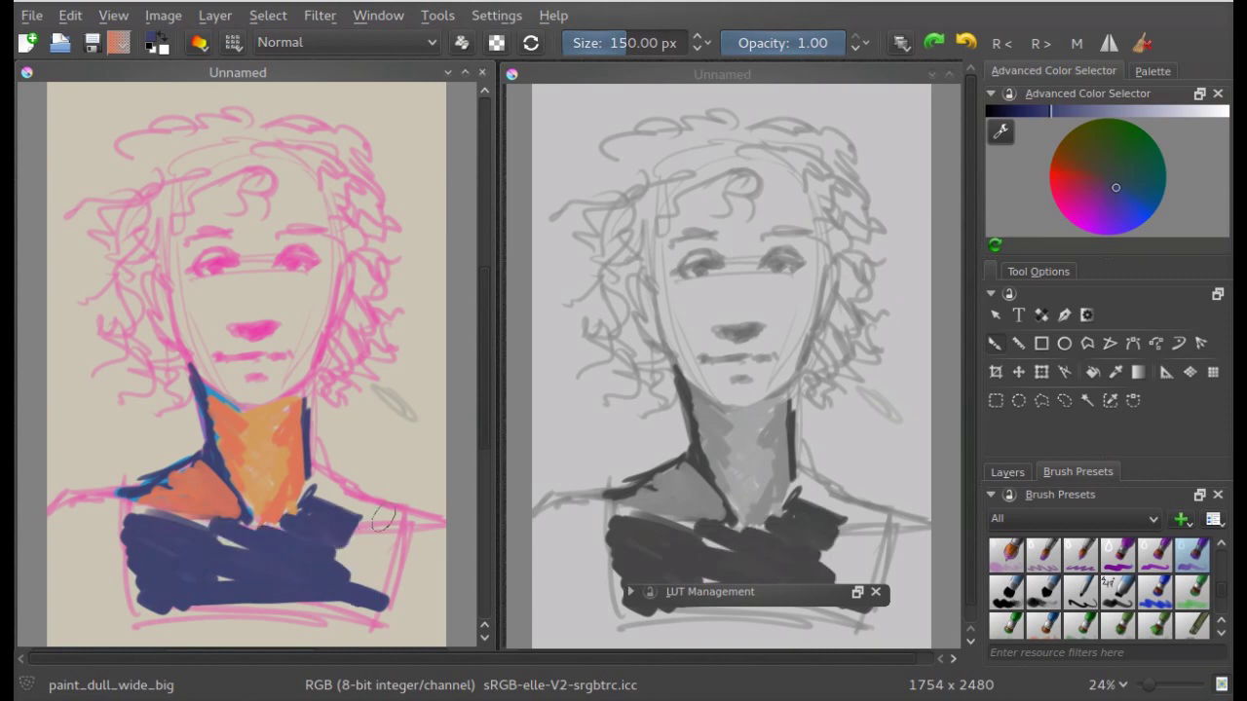
{"action": "left_click", "coordinate": [218, 403], "text": "ctrl"}
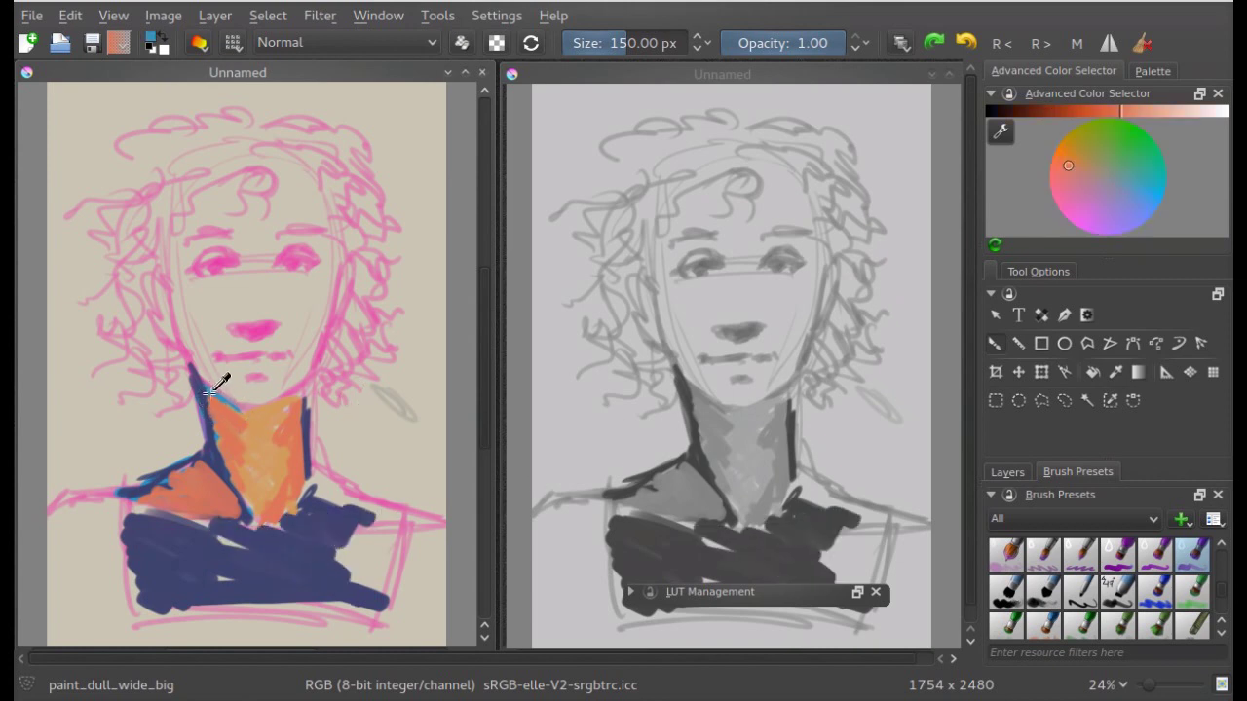
- Paint a green patch on the upper neck under the jaw, then darken the green
{"action": "left_click", "coordinate": [1124, 151]}
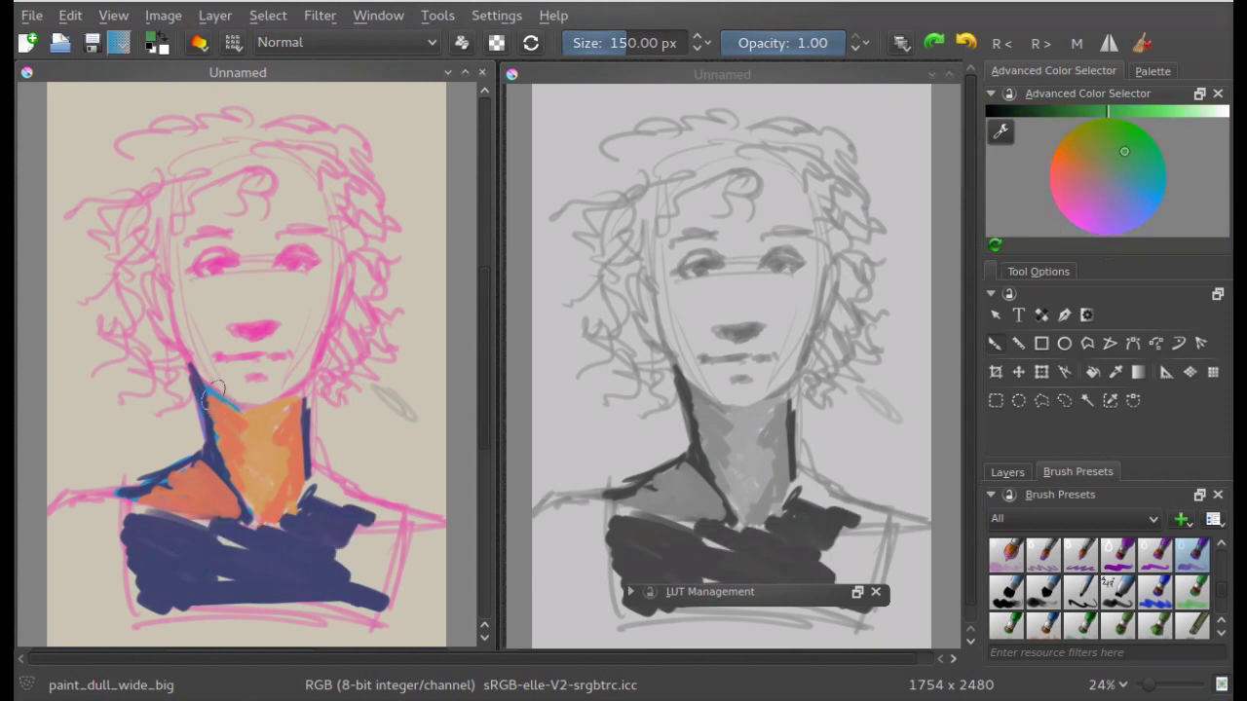
{"action": "left_click_drag", "start_coordinate": [203, 393], "coordinate": [267, 402]}
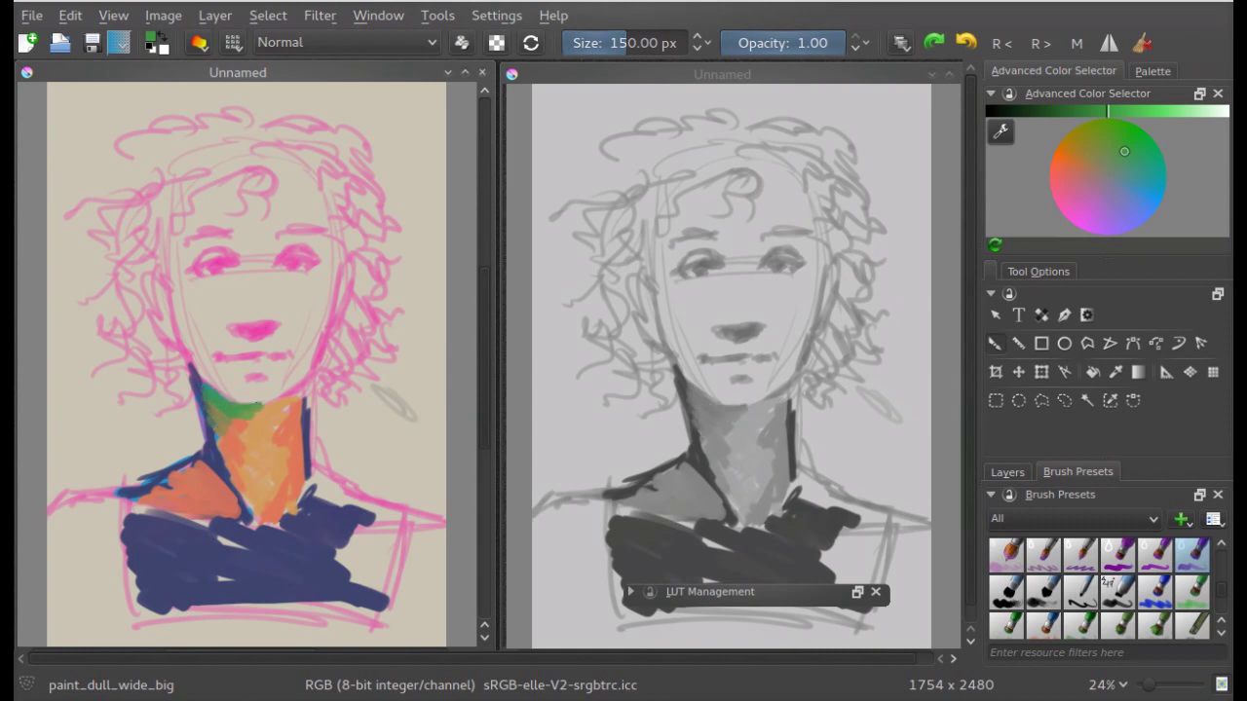
{"action": "left_click", "coordinate": [1050, 110]}
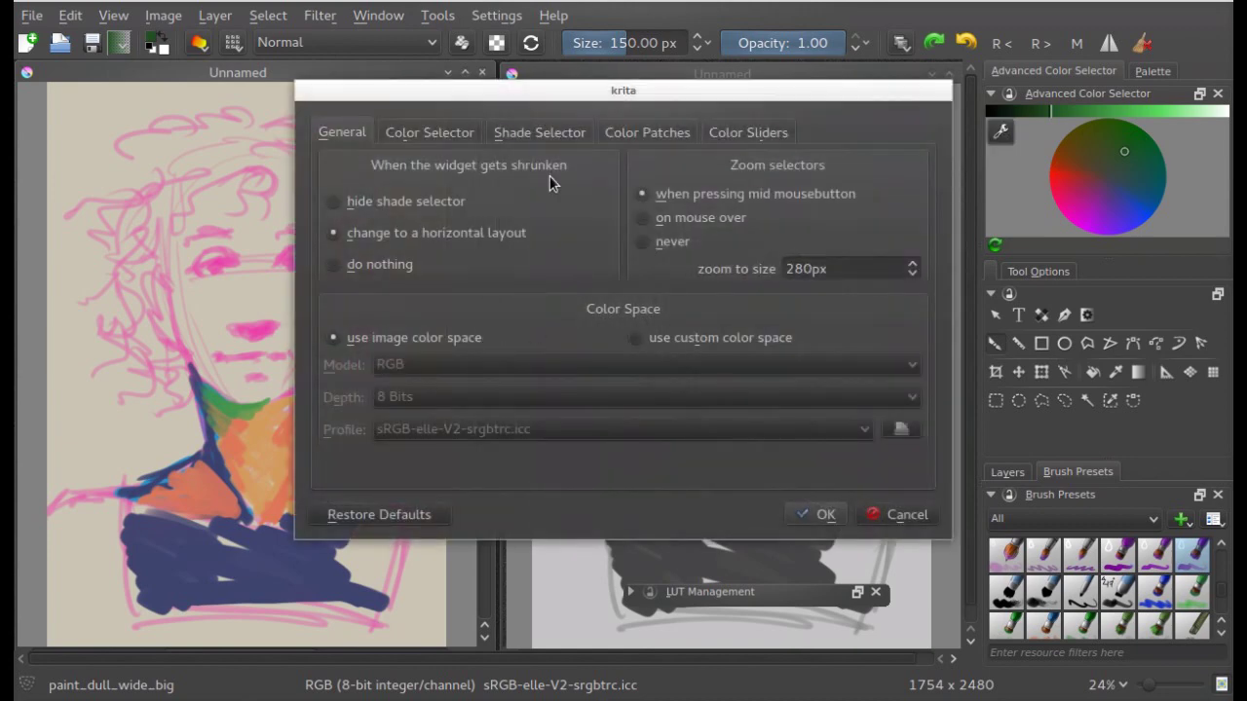
- Open the colour selector settings and keep the HSY' wheel as the selector shape
{"action": "left_click", "coordinate": [439, 131]}
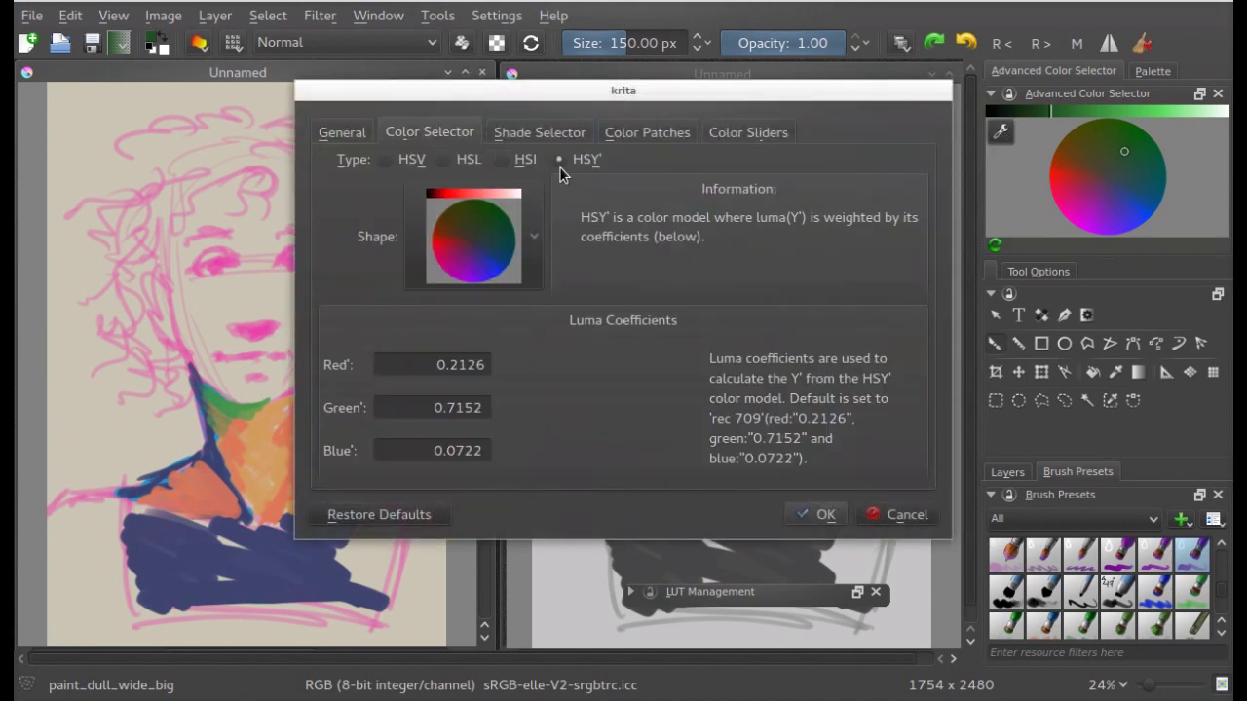
{"action": "left_click", "coordinate": [526, 248]}
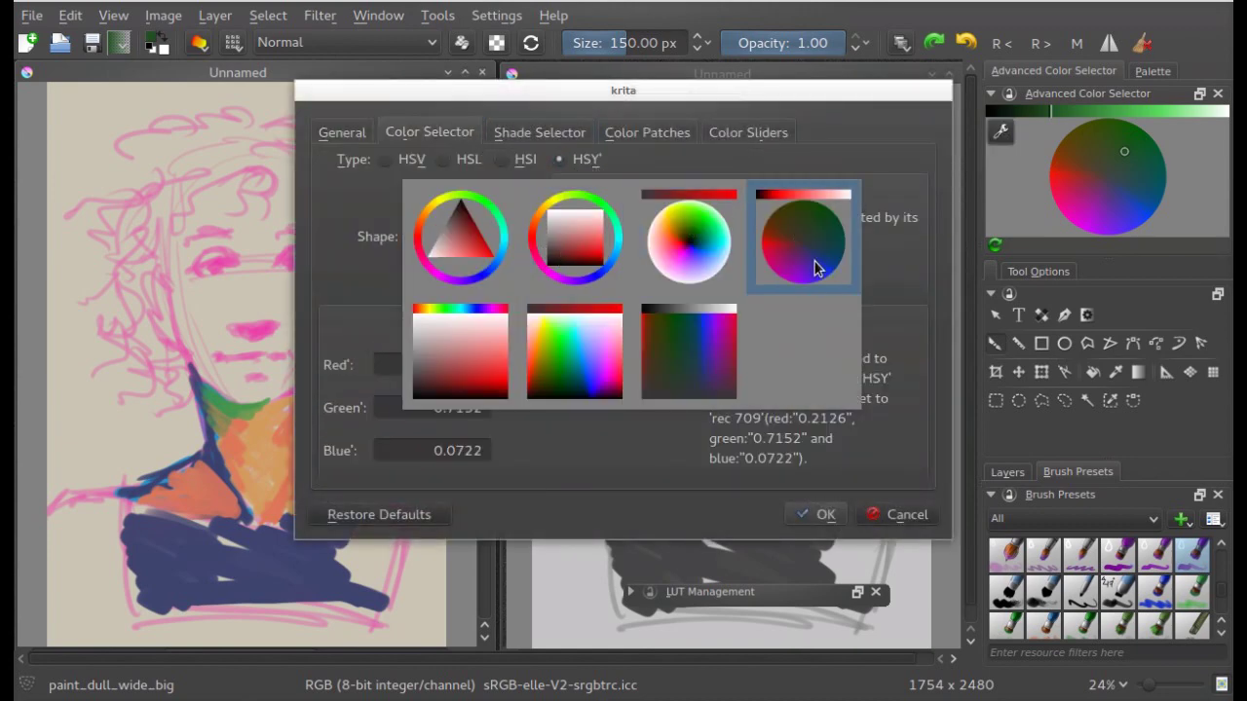
{"action": "left_click", "coordinate": [338, 235]}
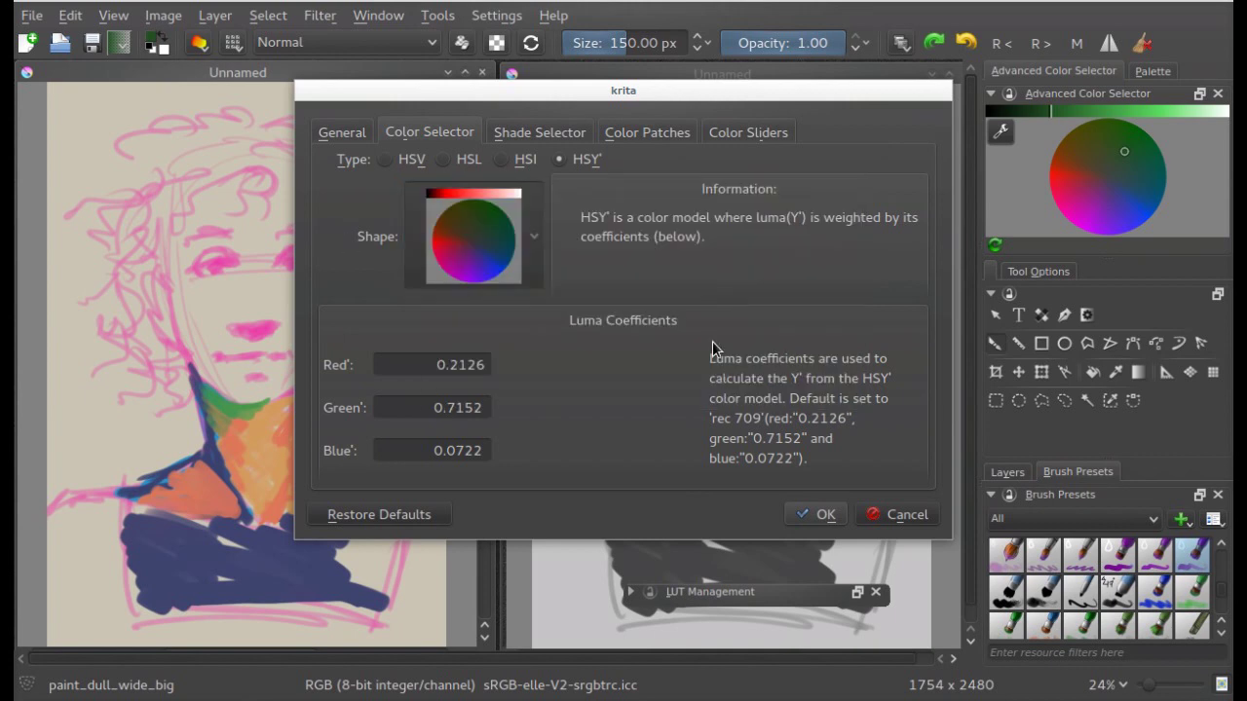
- Cancel the colour selector settings and fine-tune the green's lightness
{"action": "left_click", "coordinate": [902, 516]}
{"action": "left_click_drag", "start_coordinate": [1052, 108], "coordinate": [1089, 223]}
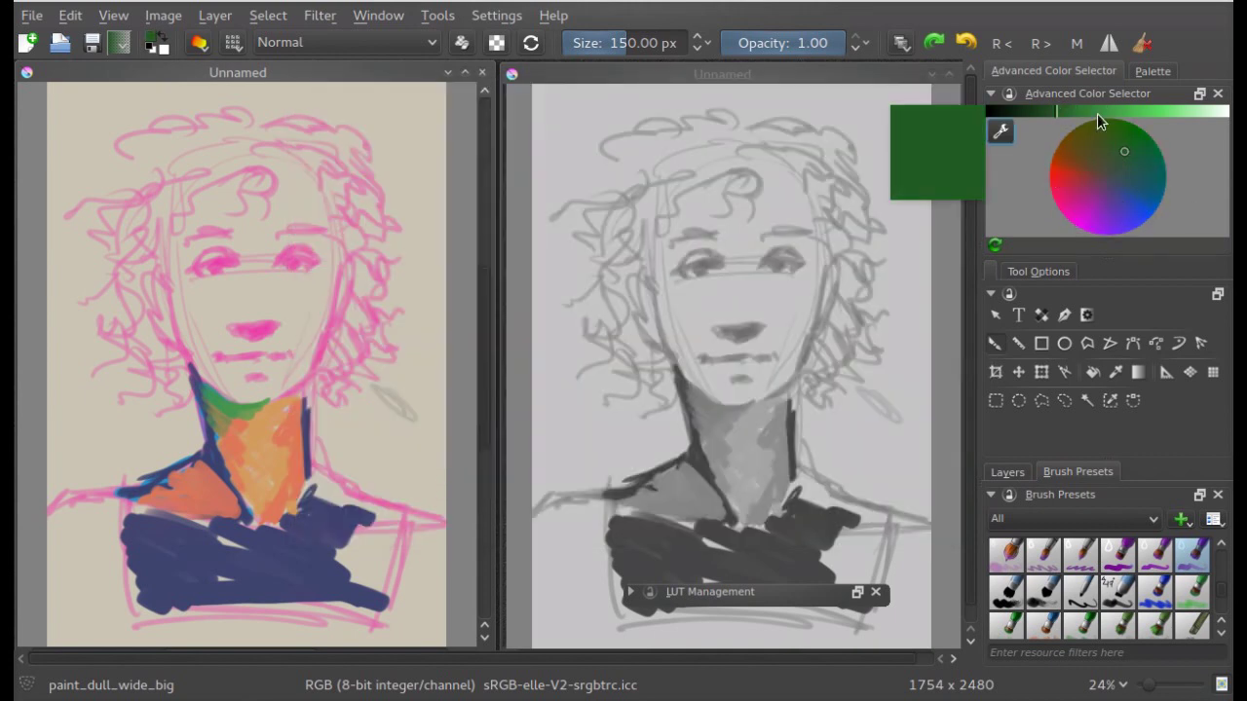
{"action": "mouse_move", "coordinate": [1098, 120]}
{"action": "left_mouse_down"}
{"action": "mouse_move", "coordinate": [1154, 110]}
{"action": "mouse_move", "coordinate": [1056, 110]}
{"action": "left_mouse_up"}
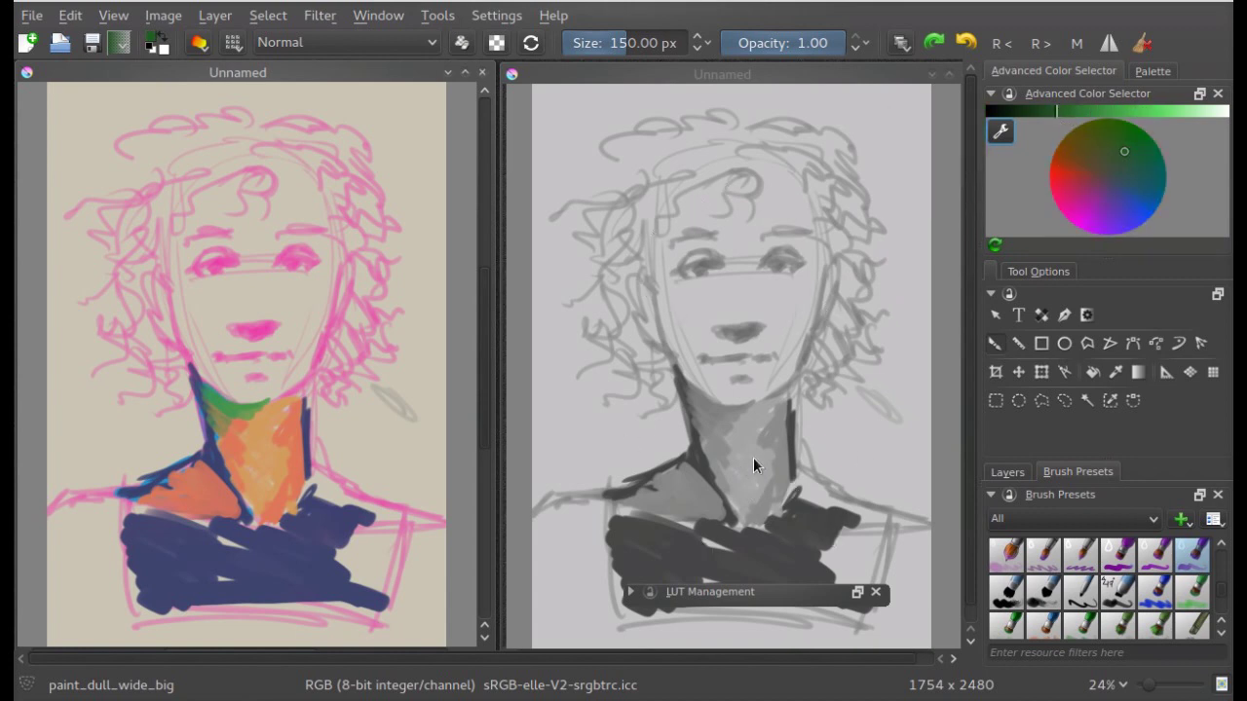
{"action": "left_click", "coordinate": [1054, 112]}
- Block in dark green and blue-purple strokes at the lower left of the torso
{"action": "mouse_move", "coordinate": [109, 501]}
{"action": "left_mouse_down"}
{"action": "mouse_move", "coordinate": [118, 628]}
{"action": "mouse_move", "coordinate": [92, 637]}
{"action": "mouse_move", "coordinate": [61, 622]}
{"action": "mouse_move", "coordinate": [57, 526]}
{"action": "mouse_move", "coordinate": [63, 624]}
{"action": "left_mouse_up"}
{"action": "left_click", "coordinate": [1117, 202]}
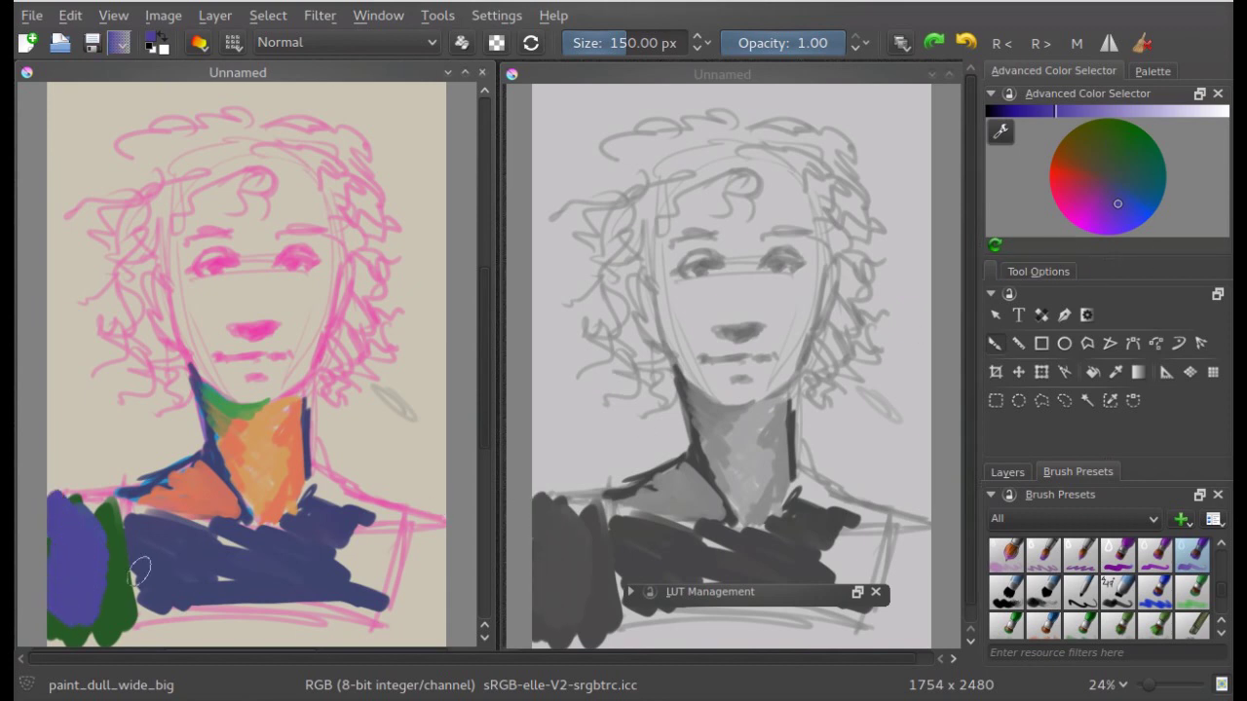
{"action": "left_click", "coordinate": [121, 594], "text": "ctrl"}
{"action": "left_click_drag", "start_coordinate": [92, 565], "coordinate": [53, 638]}
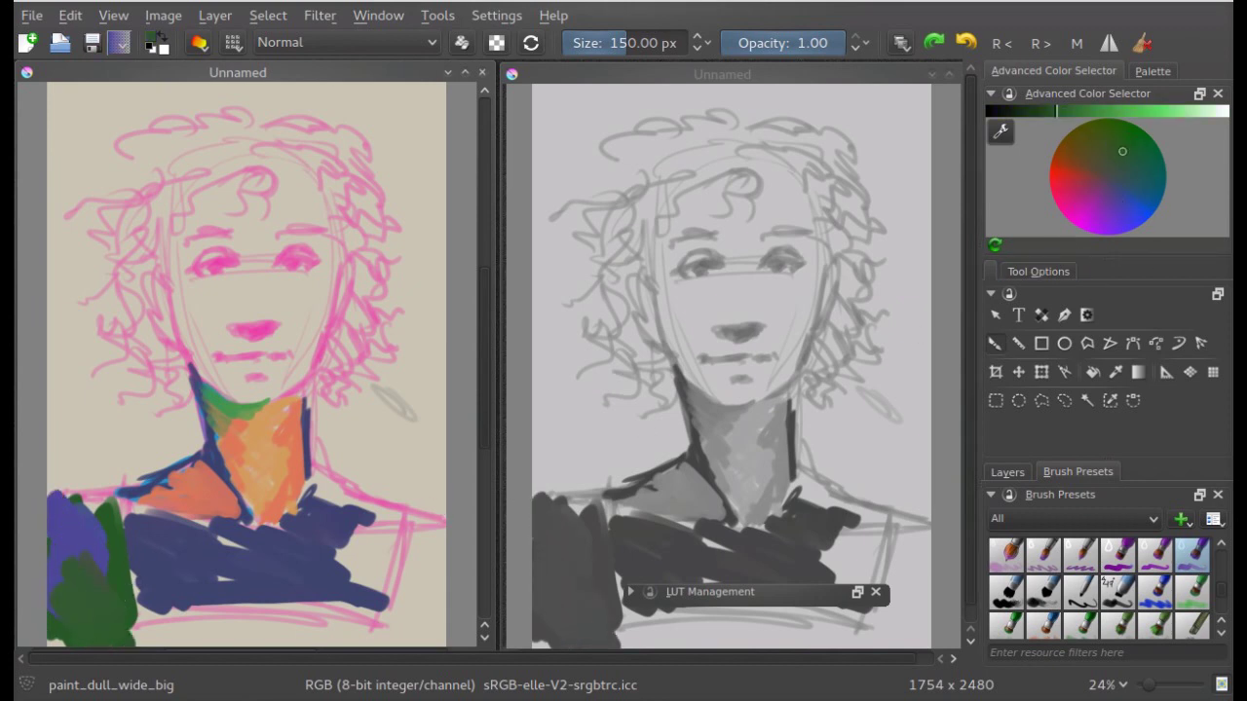
{"action": "left_click_drag", "start_coordinate": [87, 550], "coordinate": [151, 638]}
- Paint pale yellow across the lower-left area and lower-right torso
{"action": "left_click", "coordinate": [1064, 134]}
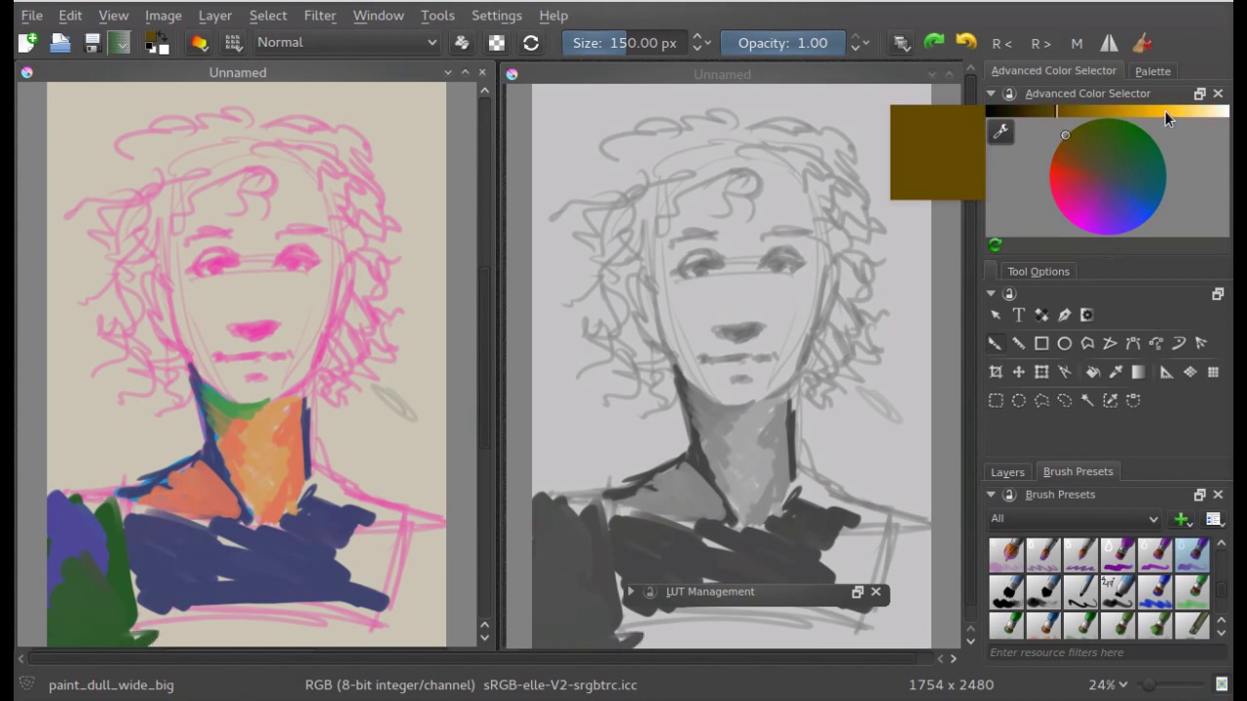
{"action": "left_click", "coordinate": [1187, 110]}
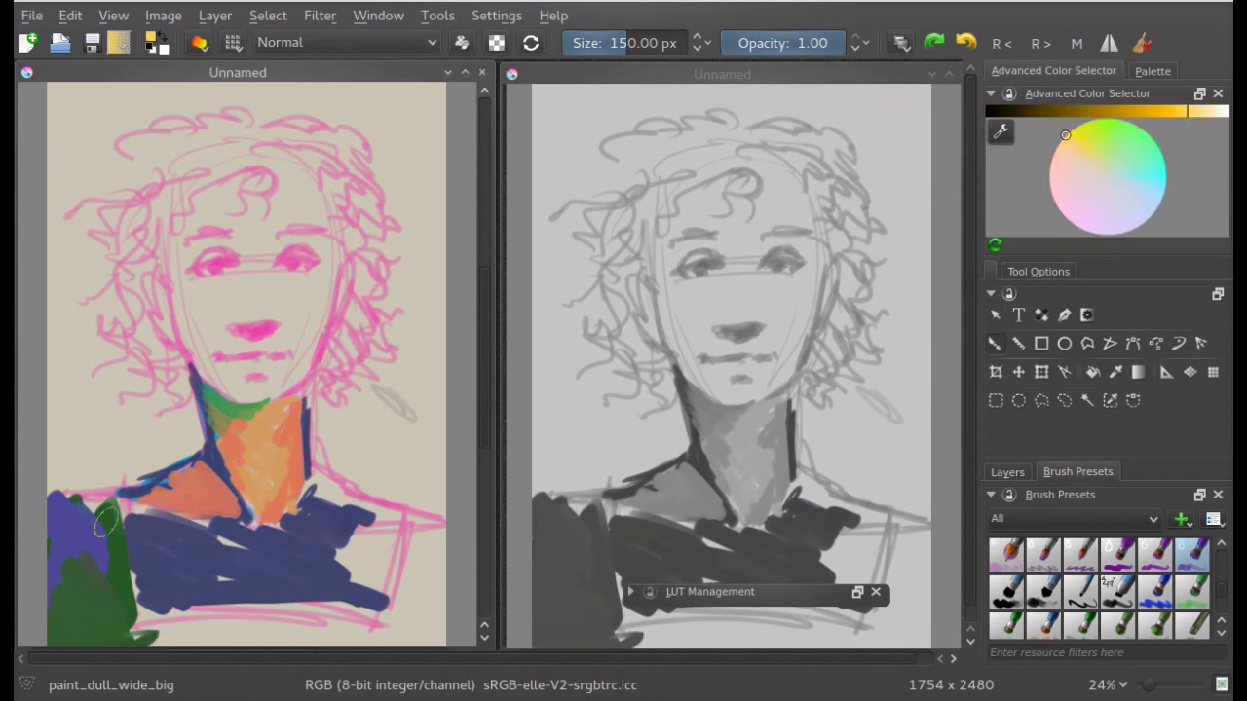
{"action": "mouse_move", "coordinate": [106, 523]}
{"action": "left_mouse_down"}
{"action": "mouse_move", "coordinate": [86, 502]}
{"action": "mouse_move", "coordinate": [114, 545]}
{"action": "mouse_move", "coordinate": [60, 582]}
{"action": "mouse_move", "coordinate": [98, 642]}
{"action": "mouse_move", "coordinate": [195, 628]}
{"action": "mouse_move", "coordinate": [370, 634]}
{"action": "mouse_move", "coordinate": [249, 616]}
{"action": "mouse_move", "coordinate": [410, 633]}
{"action": "left_mouse_up"}
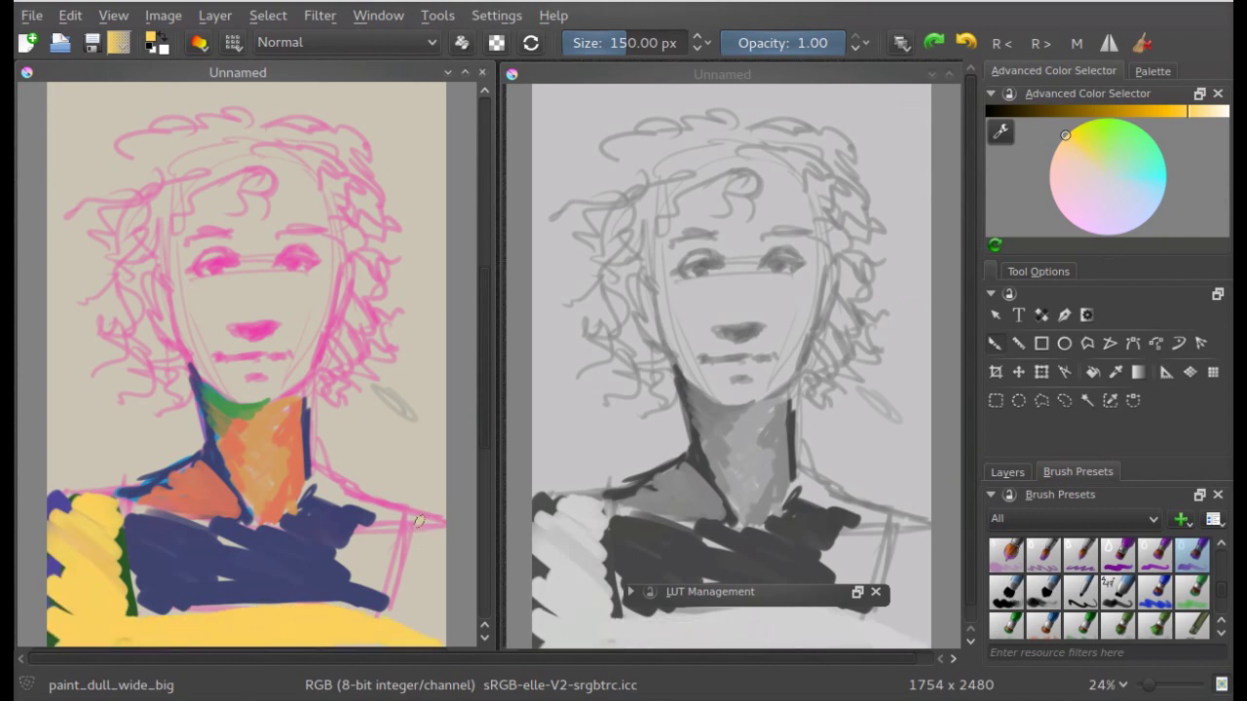
{"action": "mouse_move", "coordinate": [419, 521]}
{"action": "left_mouse_down"}
{"action": "mouse_move", "coordinate": [413, 585]}
{"action": "mouse_move", "coordinate": [428, 633]}
{"action": "mouse_move", "coordinate": [446, 551]}
{"action": "left_mouse_up"}
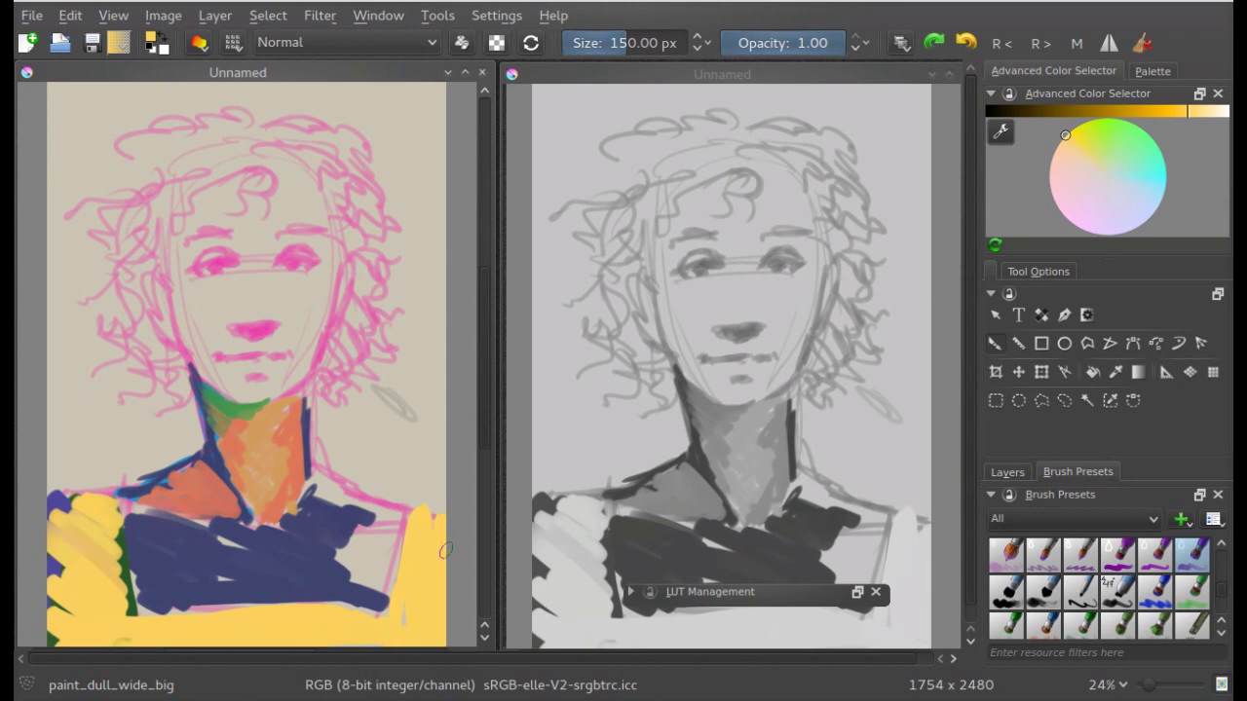
- With paint_opaque_bristle, add yellow at lower left and a reddish-orange block over the navy chest
{"action": "left_click", "coordinate": [1011, 598]}
{"action": "left_click_drag", "start_coordinate": [57, 501], "coordinate": [56, 640]}
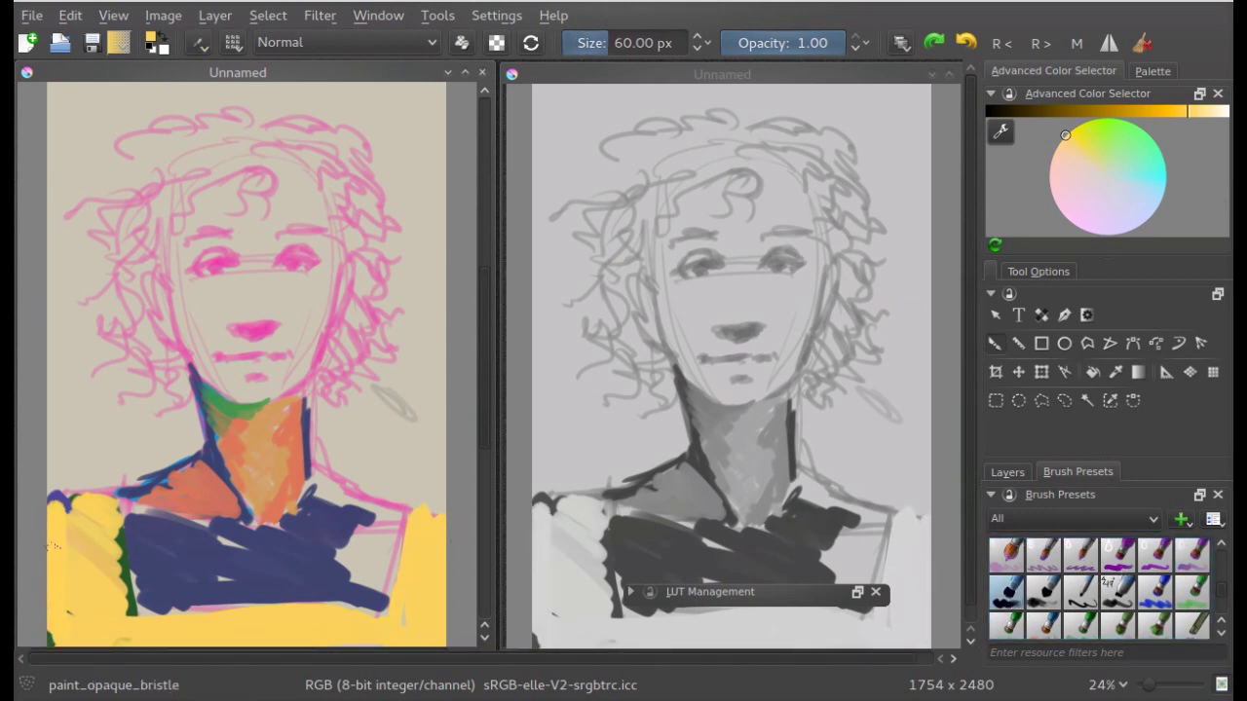
{"action": "left_click_drag", "start_coordinate": [112, 512], "coordinate": [132, 635]}
{"action": "left_click", "coordinate": [208, 529], "text": "ctrl"}
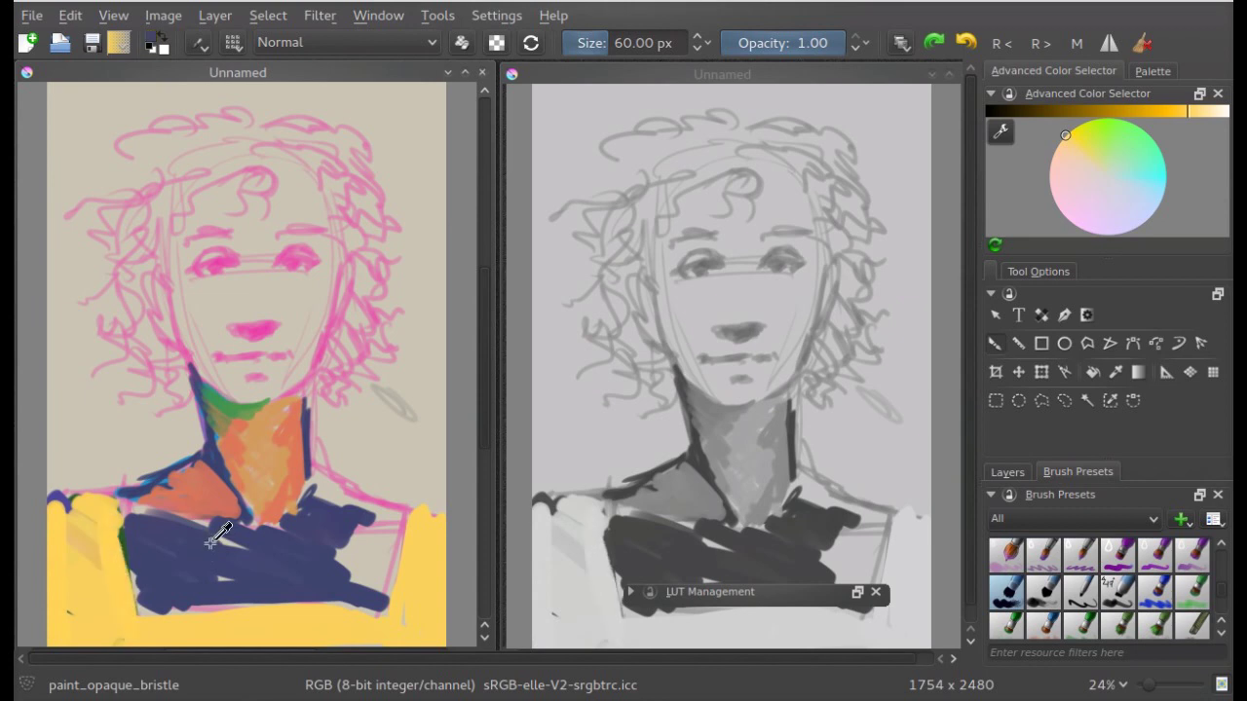
{"action": "mouse_move", "coordinate": [199, 526]}
{"action": "left_mouse_down"}
{"action": "mouse_move", "coordinate": [146, 565]}
{"action": "mouse_move", "coordinate": [165, 599]}
{"action": "mouse_move", "coordinate": [302, 540]}
{"action": "mouse_move", "coordinate": [346, 547]}
{"action": "mouse_move", "coordinate": [263, 575]}
{"action": "mouse_move", "coordinate": [341, 586]}
{"action": "mouse_move", "coordinate": [359, 531]}
{"action": "mouse_move", "coordinate": [375, 590]}
{"action": "mouse_move", "coordinate": [387, 526]}
{"action": "left_mouse_up"}
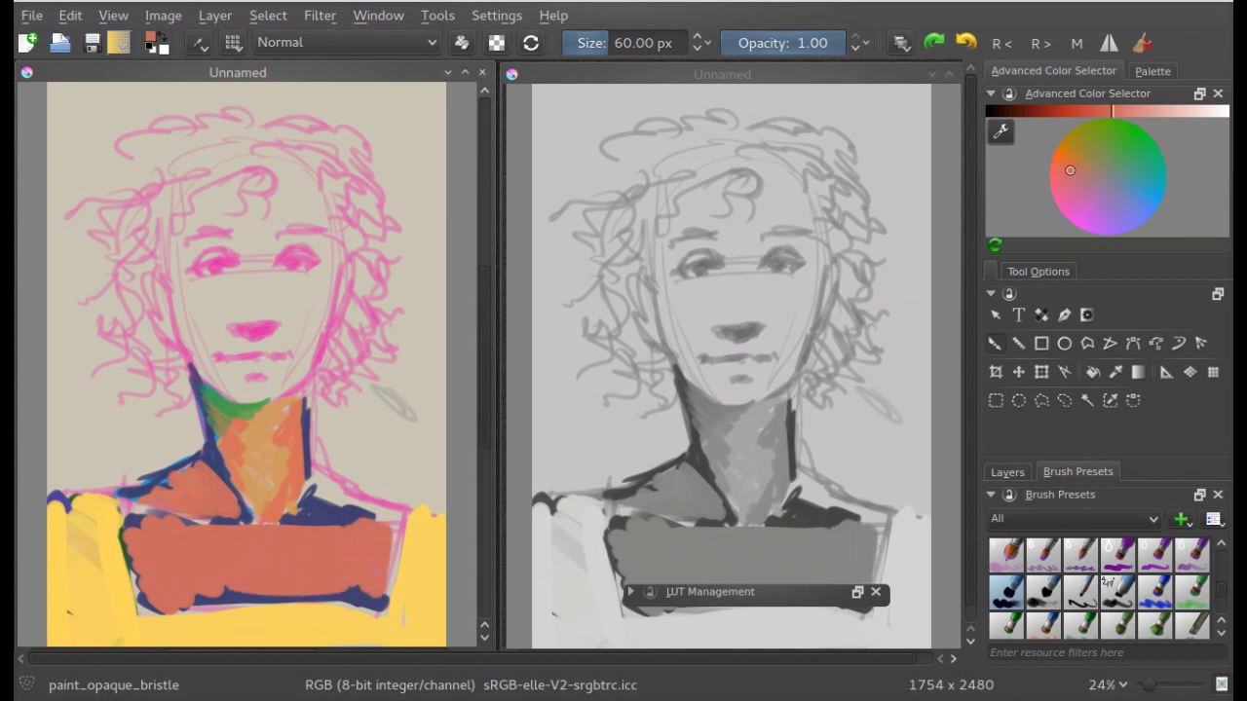